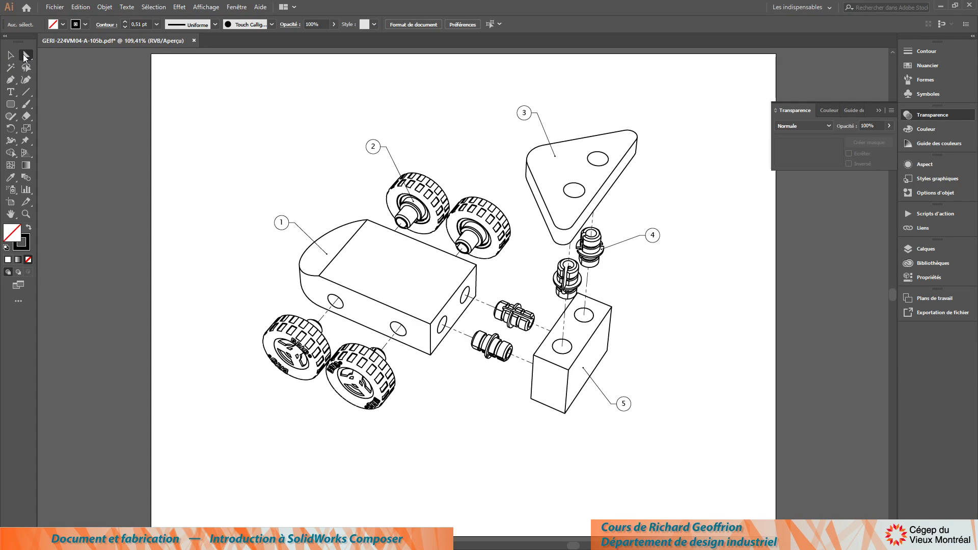
# Try to reshape the rounded front outline of body part 1 by moving its anchor points, and undo each attempt
pyautogui.click(337, 230)
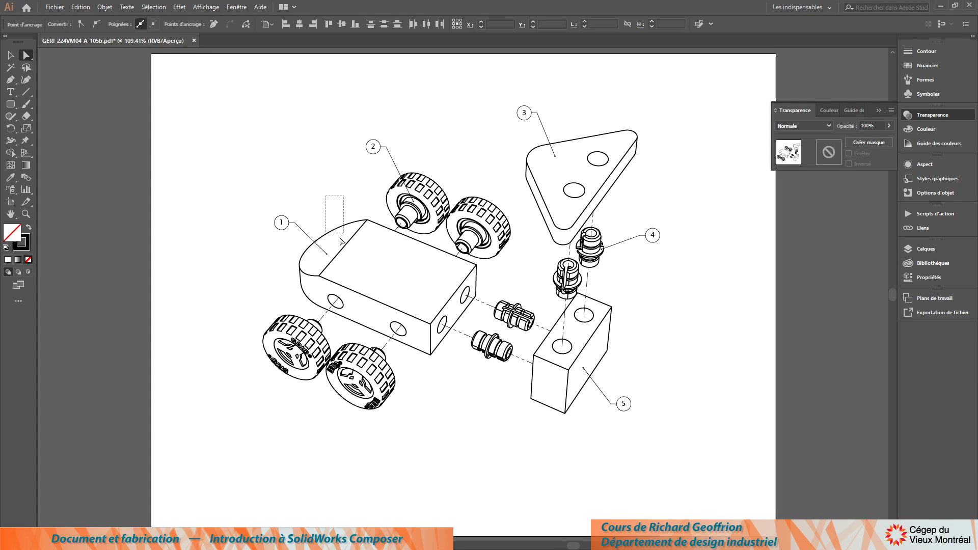
pyautogui.moveTo(336, 230); pyautogui.dragTo(255, 135)
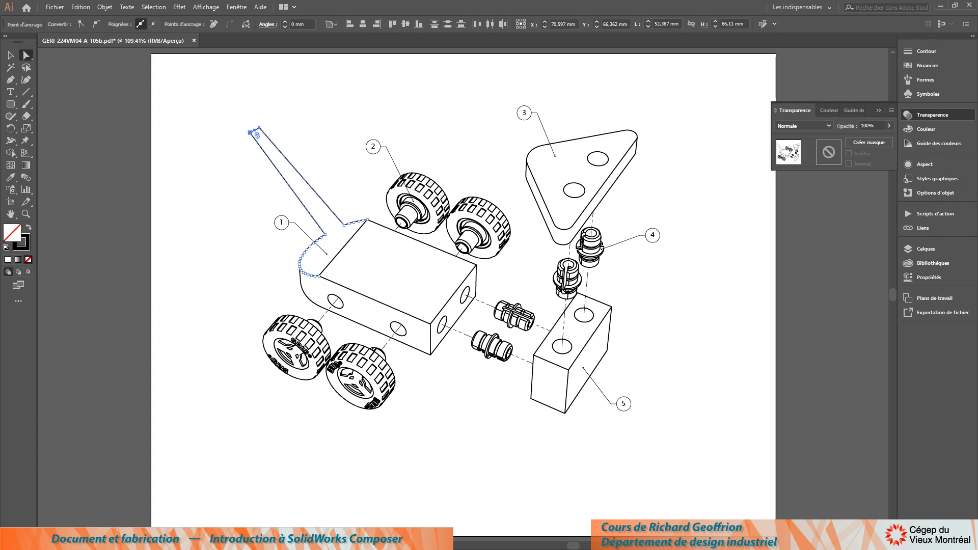
pyautogui.hotkey('ctrl', 'z')
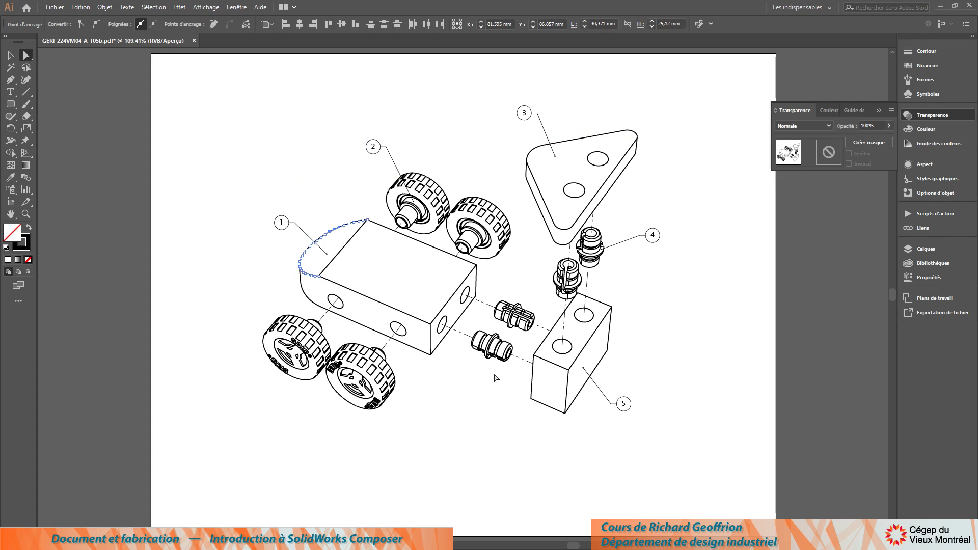
pyautogui.click(294, 172)
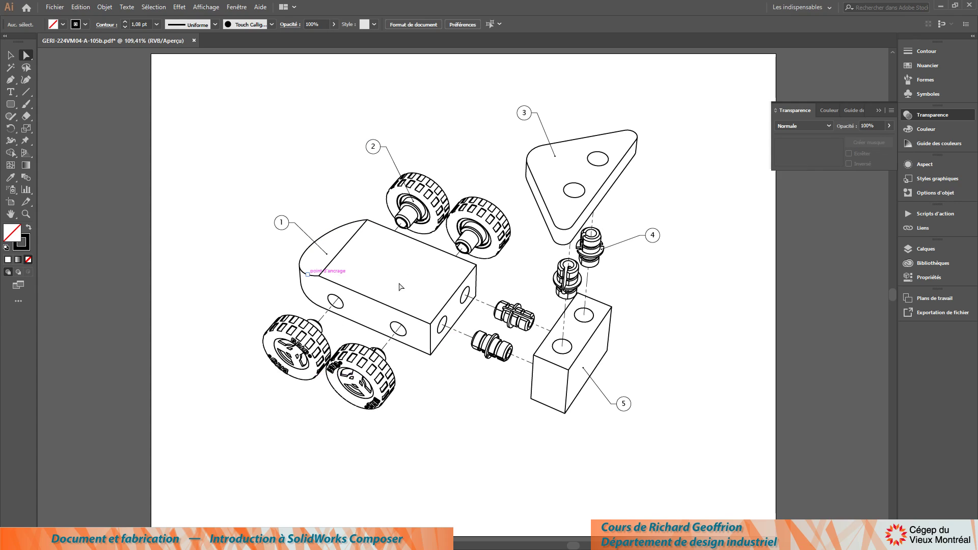
pyautogui.moveTo(343, 228); pyautogui.dragTo(320, 177)
pyautogui.press('ctrl')
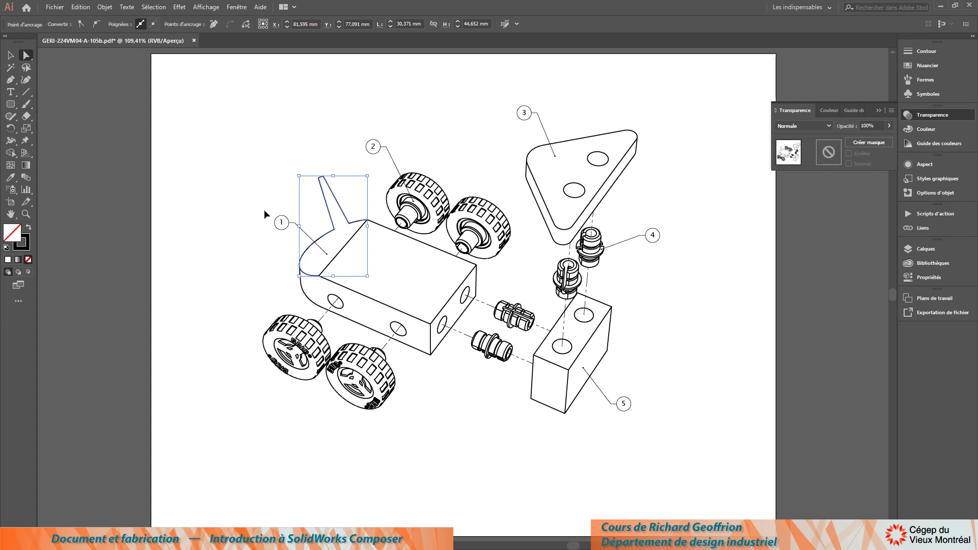
pyautogui.hotkey('ctrl', 'z')
pyautogui.click(320, 174)
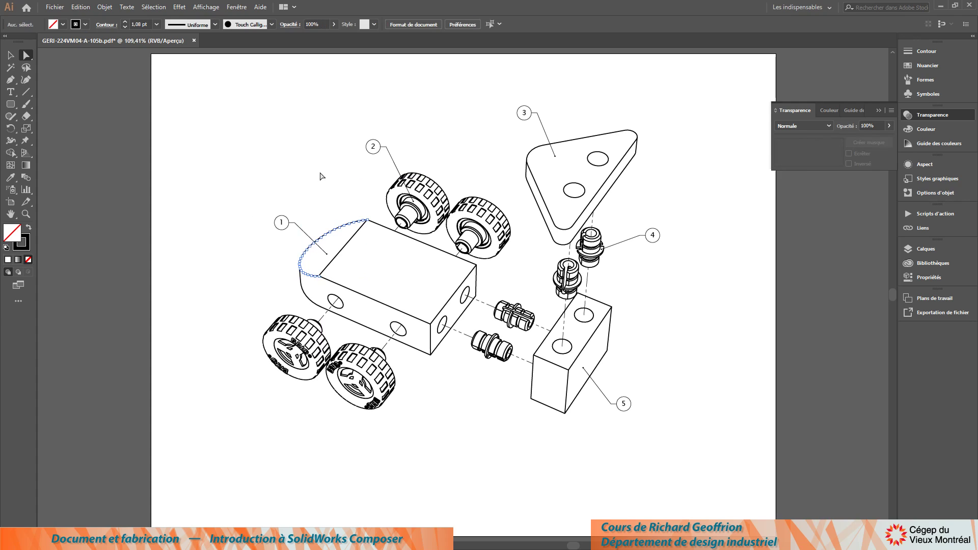
# Close the drawing GERI-224VM04-A-105b.pdf without saving the changes
pyautogui.click(194, 40)
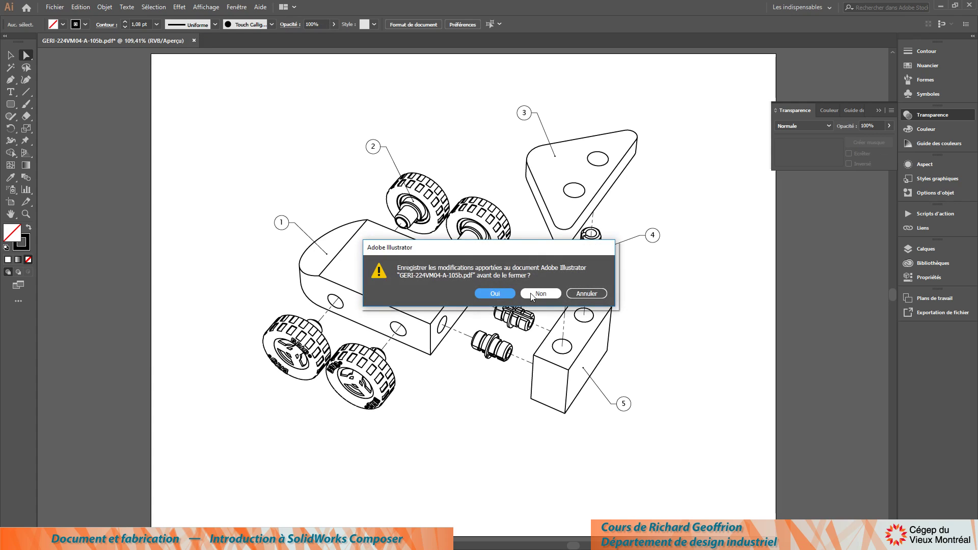
pyautogui.click(540, 294)
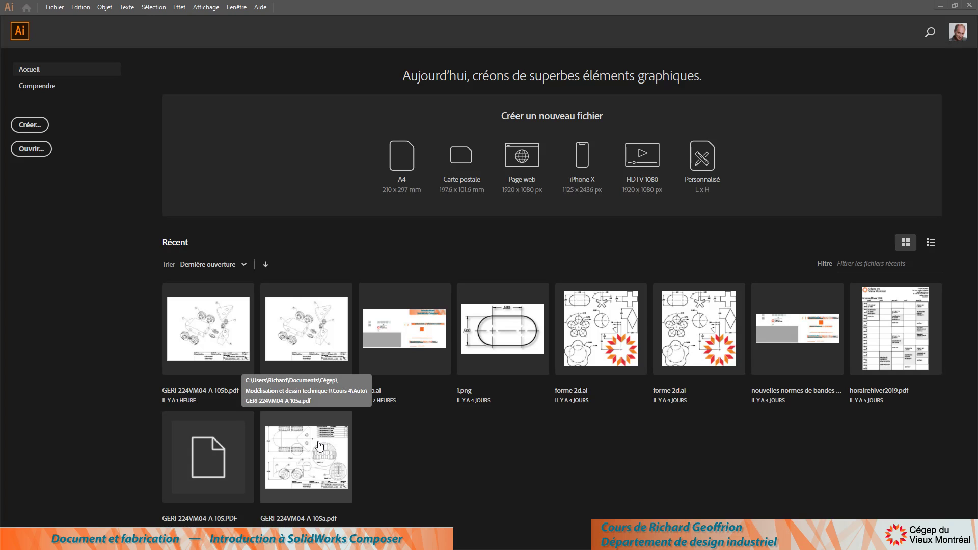
# Switch to SOLIDWORKS, close the toy car assembly GERI-621VM04-A-105.SLDASM and exit the program
pyautogui.hotkey('alt', 'Tab')
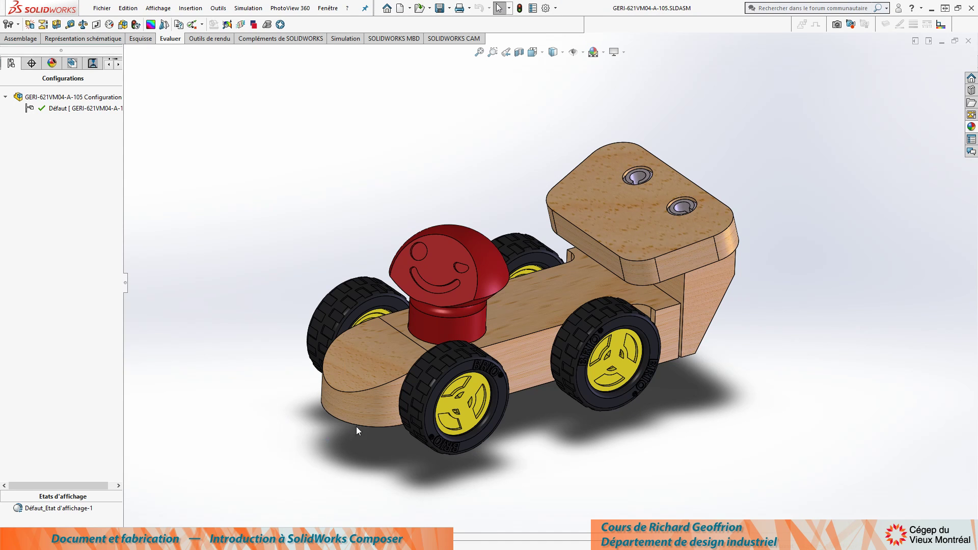
pyautogui.moveTo(345, 192); pyautogui.dragTo(334, 168, button='middle')
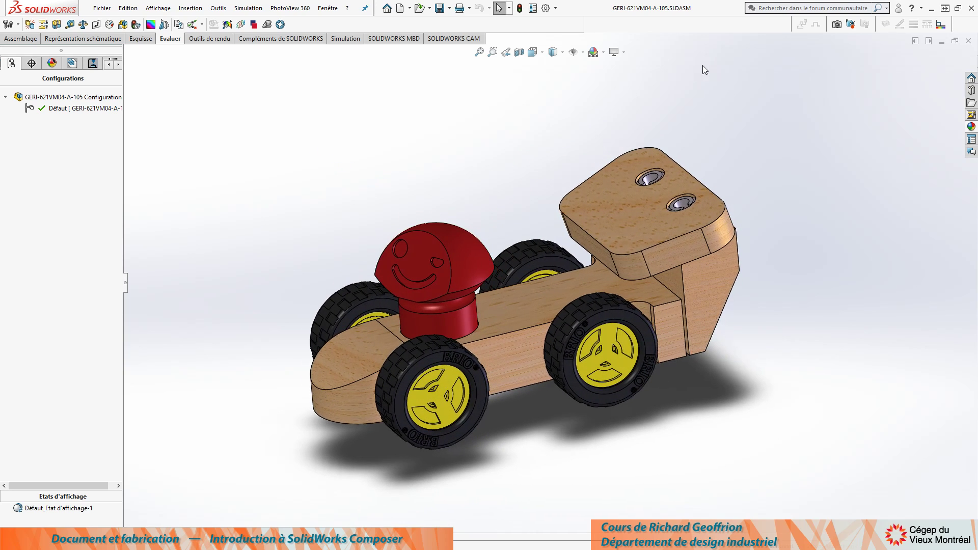
pyautogui.click(969, 41)
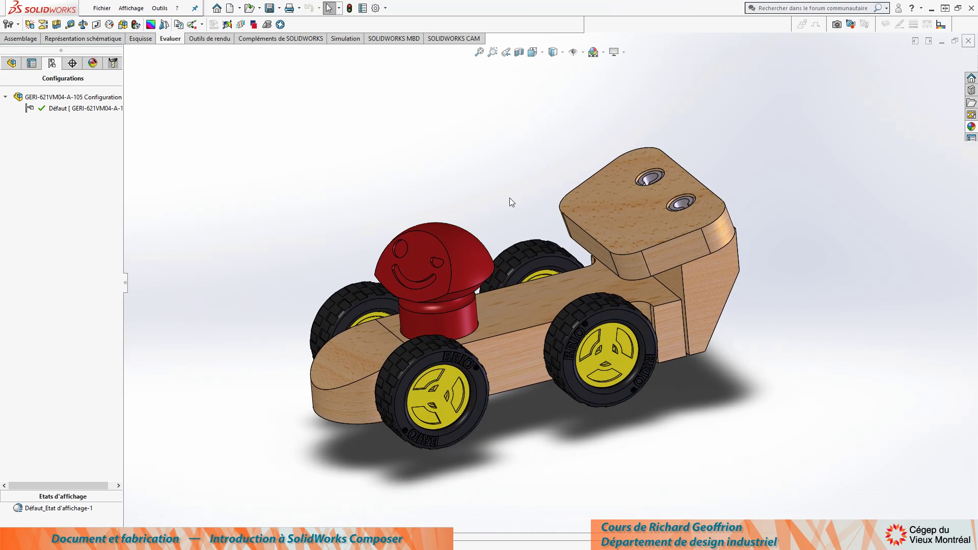
pyautogui.click(971, 8)
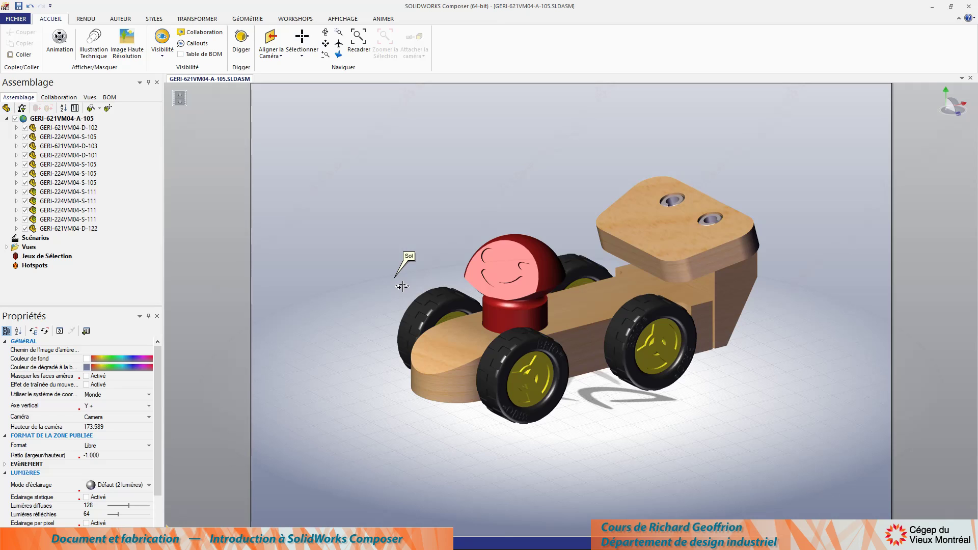
# Examine the toy car assembly in SOLIDWORKS Composer from several angles and distances
pyautogui.moveTo(467, 196); pyautogui.dragTo(467, 171, button='middle')
pyautogui.moveTo(459, 181); pyautogui.dragTo(511, 197, button='right')
pyautogui.moveTo(510, 197); pyautogui.dragTo(490, 206)
pyautogui.press('Escape')
pyautogui.scroll(-5, 490, 206)
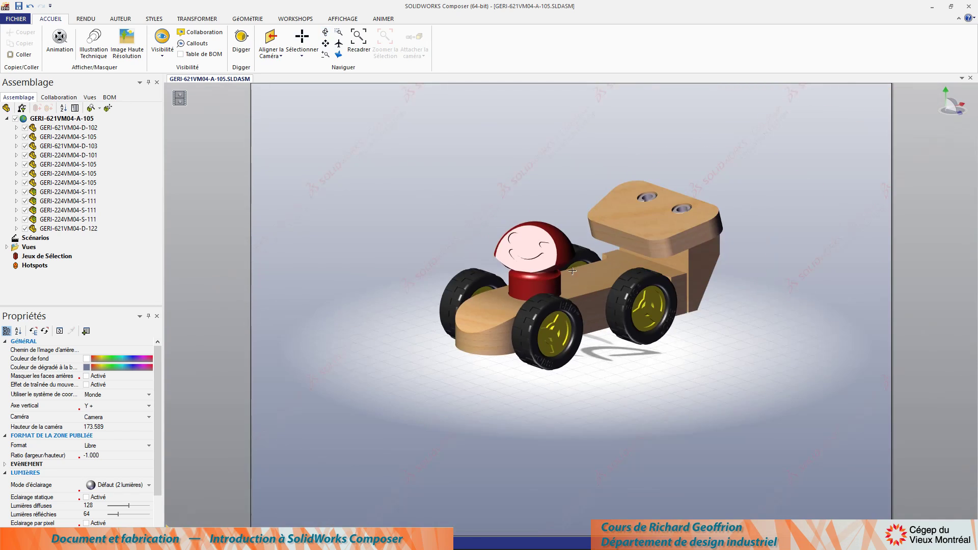
pyautogui.scroll(5, 403, 266)
pyautogui.moveTo(402, 266)
pyautogui.mouseDown()
pyautogui.moveTo(508, 249)
pyautogui.moveTo(419, 269)
pyautogui.mouseUp()
pyautogui.moveTo(419, 268); pyautogui.dragTo(403, 271, button='middle')
pyautogui.moveTo(471, 281); pyautogui.dragTo(464, 294, button='middle')
pyautogui.moveTo(502, 220)
pyautogui.mouseDown(button='middle')
pyautogui.moveTo(492, 192)
pyautogui.moveTo(491, 222)
pyautogui.moveTo(512, 217)
pyautogui.mouseUp(button='middle')
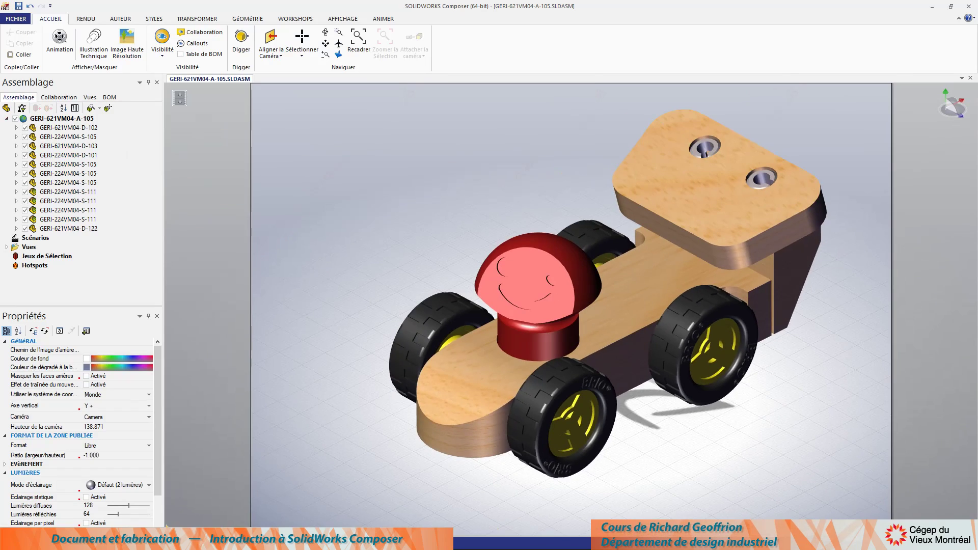
# Switch the Composer camera to perspective projection and frame the whole car in a three-quarter view
pyautogui.press('p')
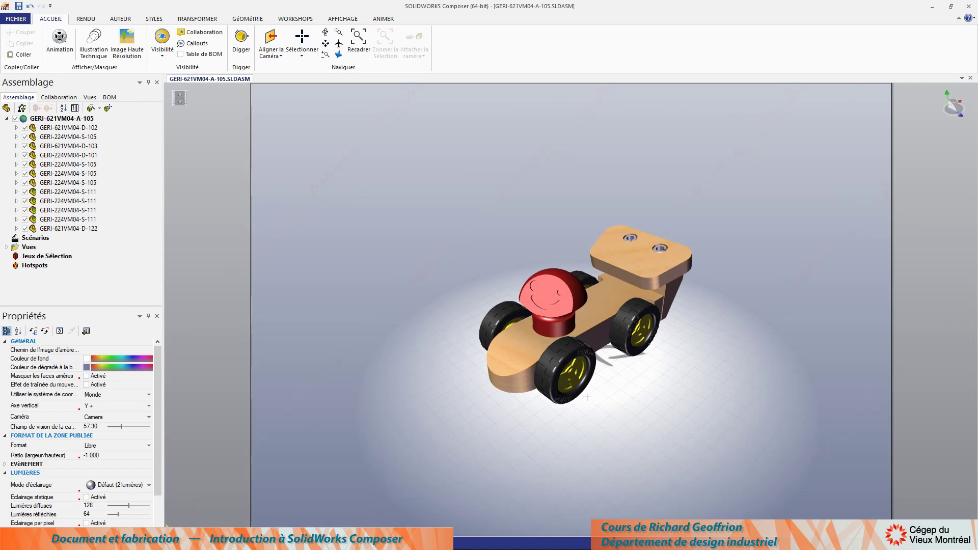
pyautogui.scroll(5, 606, 348)
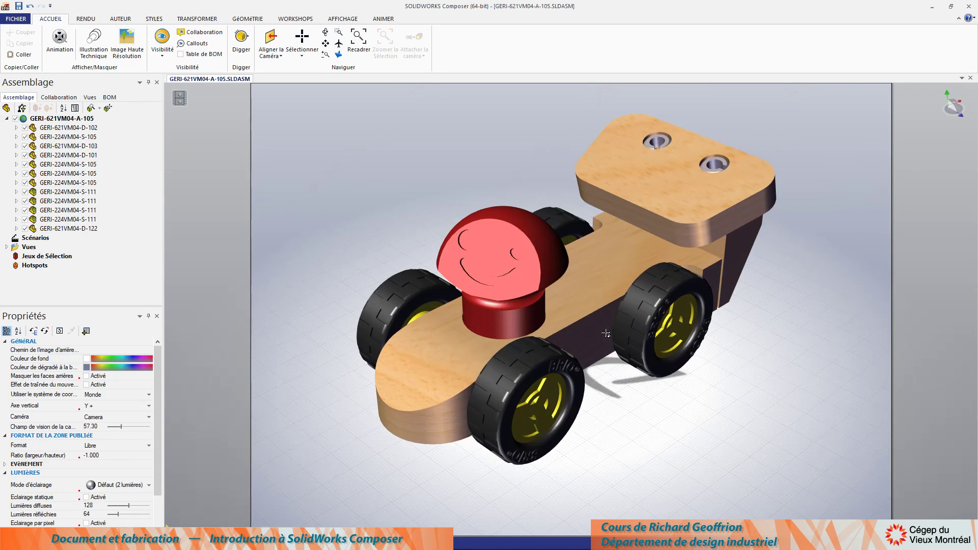
pyautogui.moveTo(609, 422); pyautogui.dragTo(641, 405, button='middle')
pyautogui.moveTo(607, 373)
pyautogui.mouseDown(button='middle')
pyautogui.moveTo(612, 400)
pyautogui.moveTo(614, 364)
pyautogui.moveTo(680, 375)
pyautogui.moveTo(543, 370)
pyautogui.moveTo(532, 399)
pyautogui.moveTo(642, 344)
pyautogui.moveTo(607, 394)
pyautogui.moveTo(611, 383)
pyautogui.mouseUp(button='middle')
pyautogui.scroll(-3, 611, 379)
pyautogui.scroll(3, 611, 379)
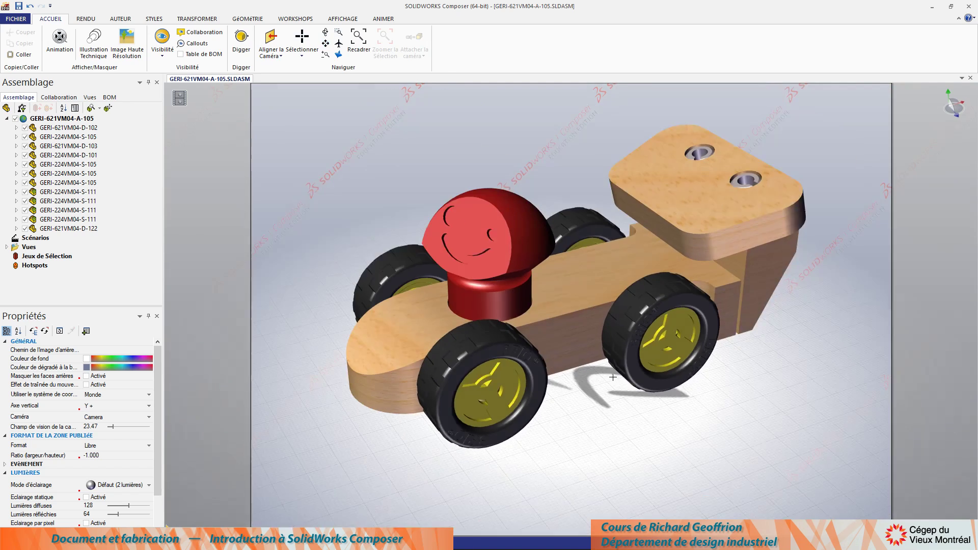
pyautogui.moveTo(587, 370)
pyautogui.mouseDown(button='middle')
pyautogui.moveTo(589, 397)
pyautogui.moveTo(591, 387)
pyautogui.mouseUp(button='middle')
pyautogui.moveTo(591, 387); pyautogui.dragTo(593, 396)
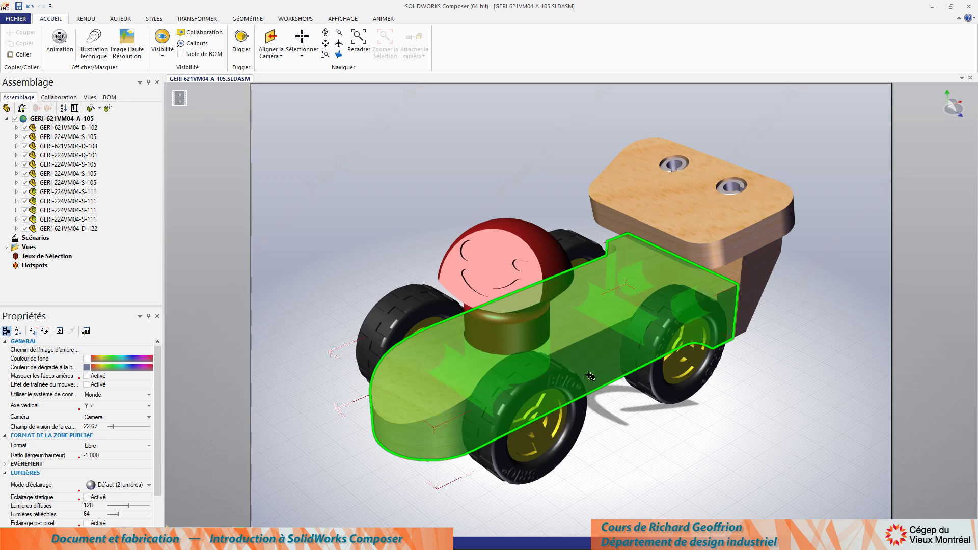
pyautogui.scroll(3, 588, 373)
pyautogui.scroll(-4, 588, 374)
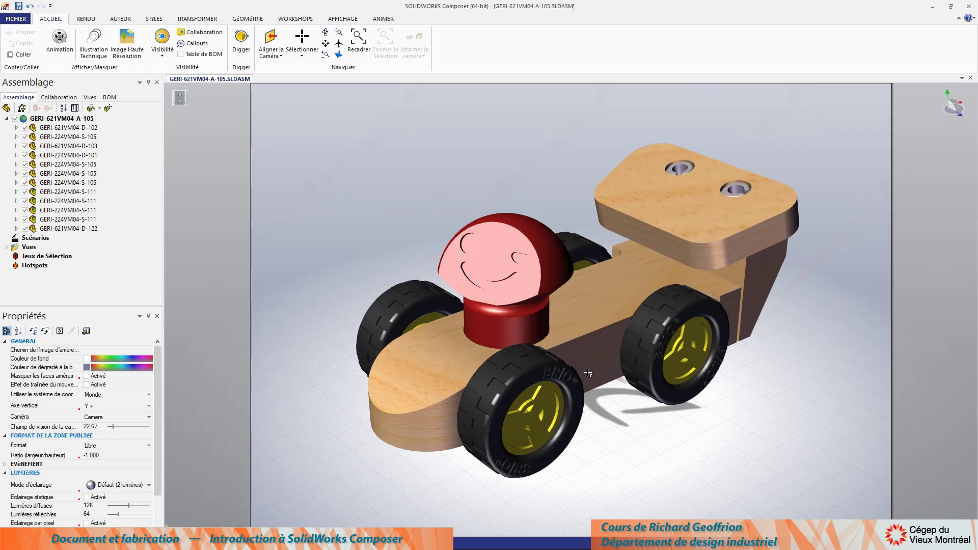
pyautogui.moveTo(593, 361); pyautogui.dragTo(592, 364)
pyautogui.moveTo(592, 364); pyautogui.dragTo(593, 356, button='right')
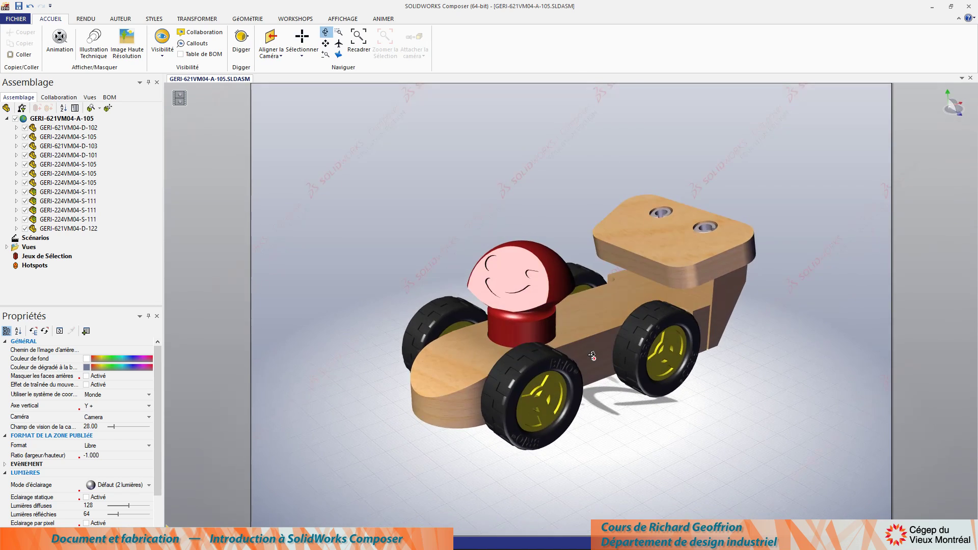
pyautogui.moveTo(594, 361); pyautogui.dragTo(591, 399, button='middle')
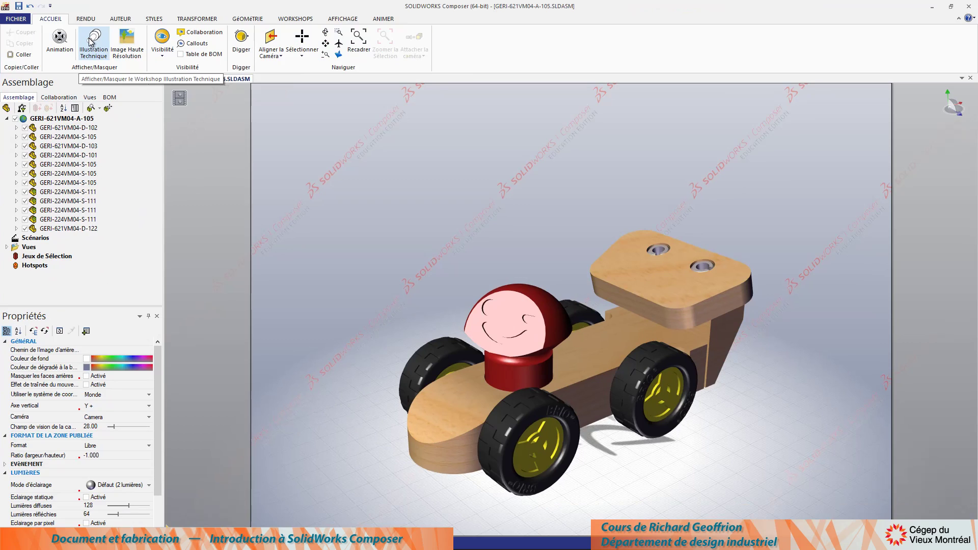
# Enable a detail view for the technical illustration and fit its circle, about 36 wide, over the front wheel's BRIO lettering
pyautogui.click(90, 42)
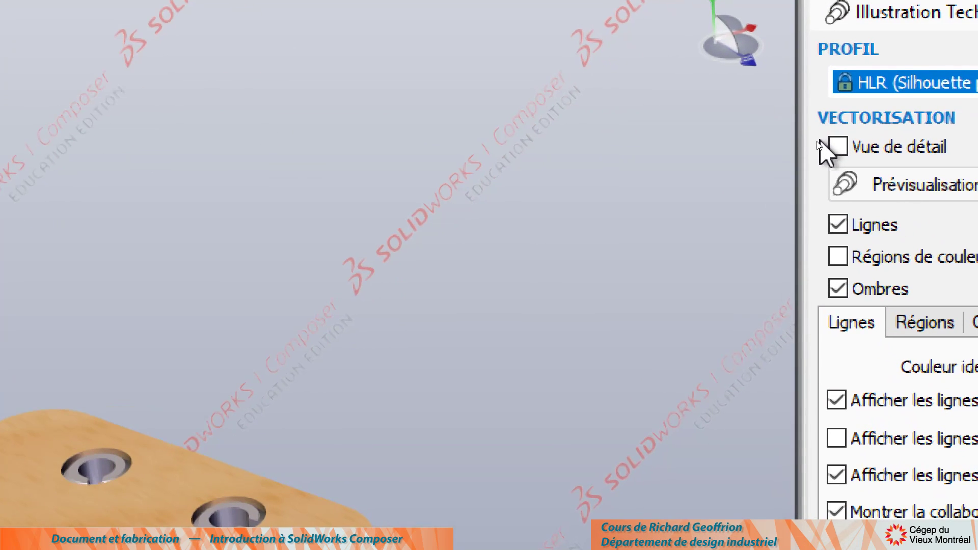
pyautogui.click(838, 146)
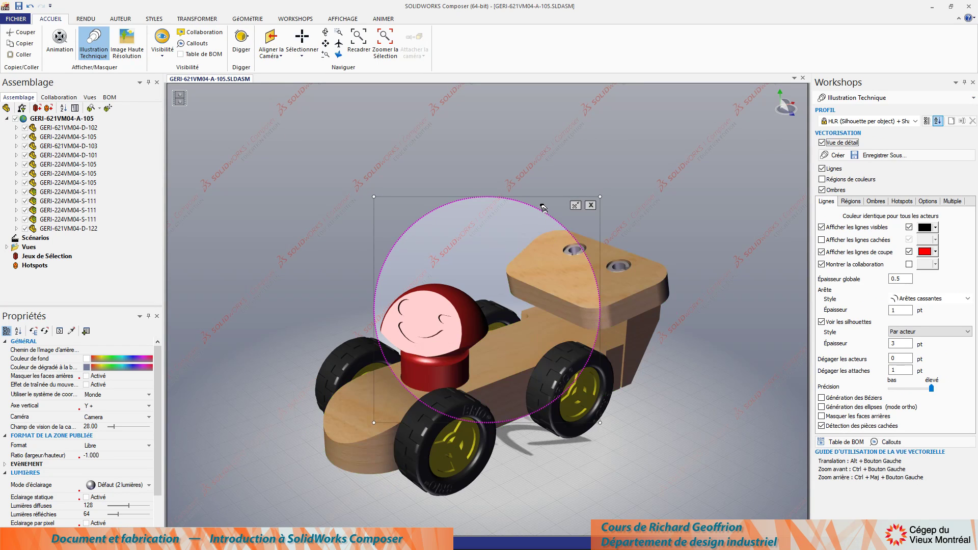
pyautogui.moveTo(542, 209); pyautogui.dragTo(504, 368)
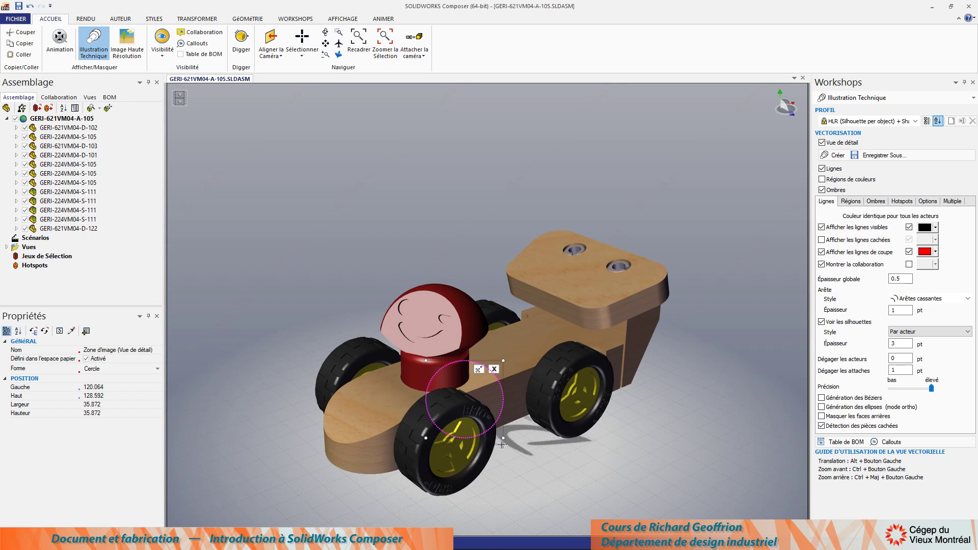
pyautogui.moveTo(503, 397); pyautogui.dragTo(505, 406)
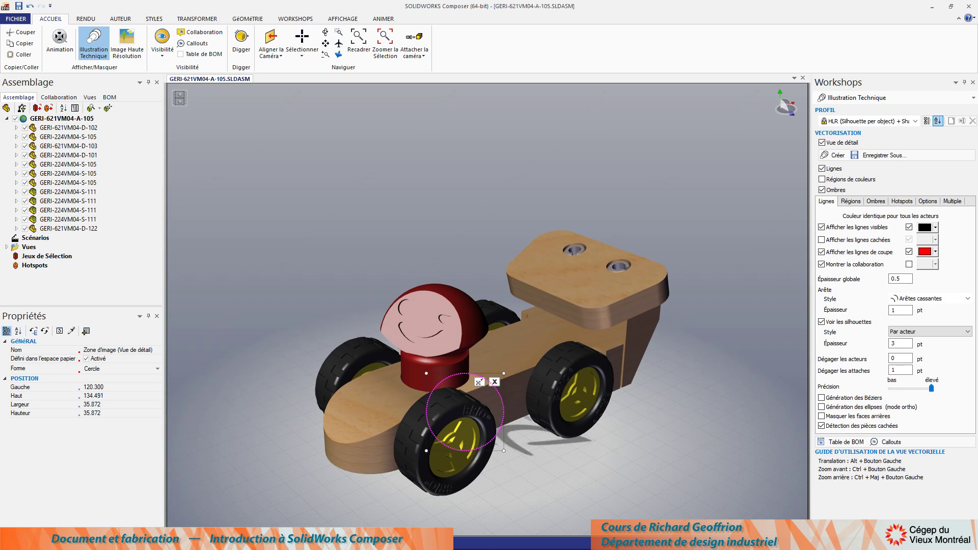
# Select the near front wheel GERI-224VM04-S-111 together with the wooden body and the red driver for the detail view
pyautogui.click(51, 219)
pyautogui.click(49, 211)
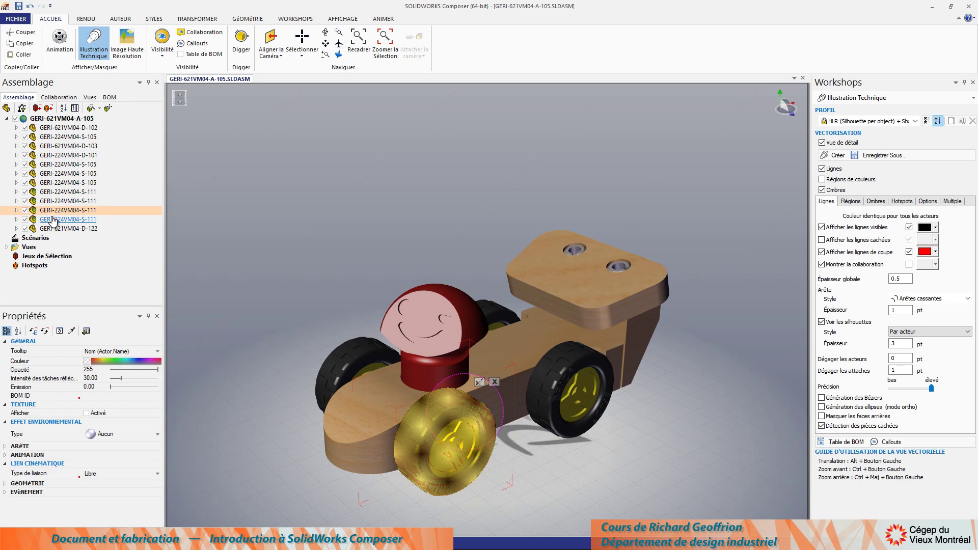
pyautogui.click(51, 220)
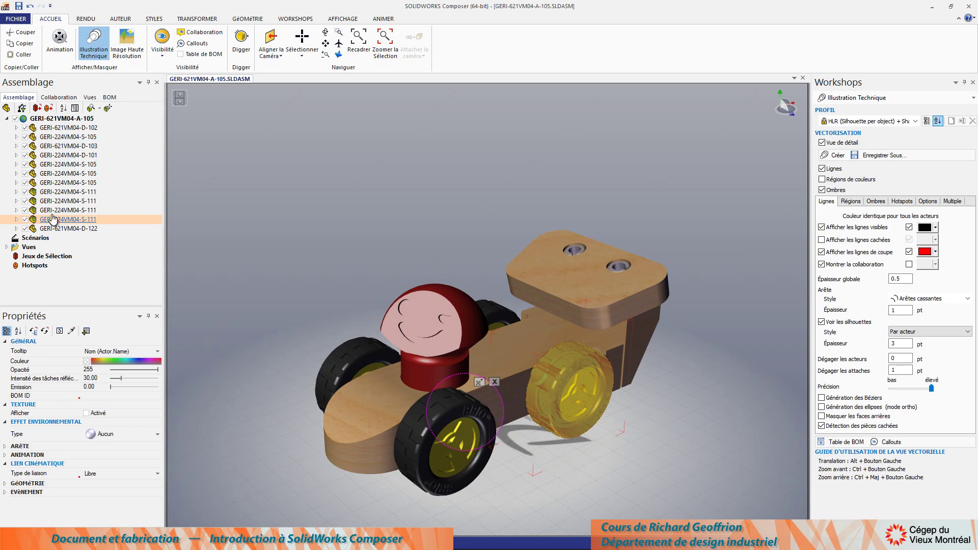
pyautogui.click(51, 210)
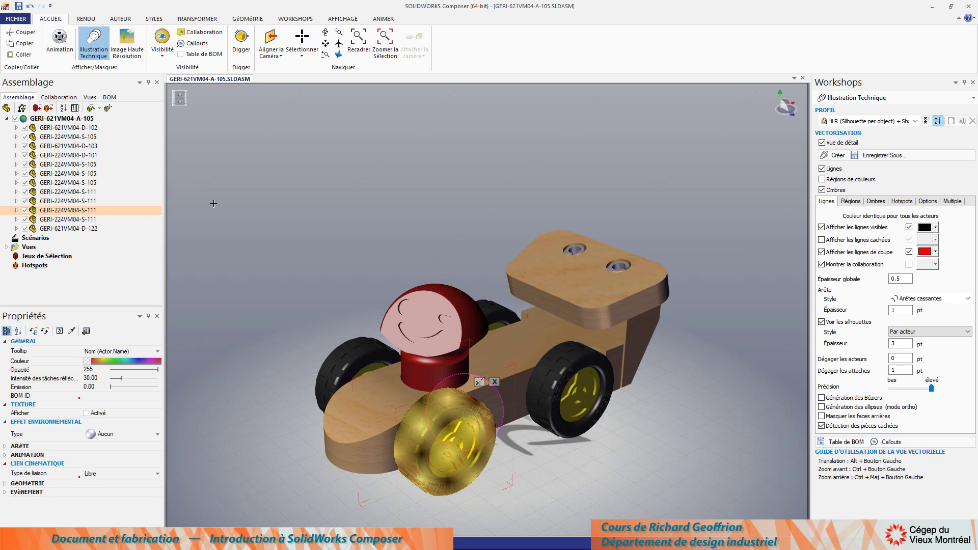
pyautogui.keyDown('ctrl'); pyautogui.click(504, 355); pyautogui.keyUp('ctrl')
pyautogui.keyDown('ctrl'); pyautogui.click(433, 321); pyautogui.keyUp('ctrl')
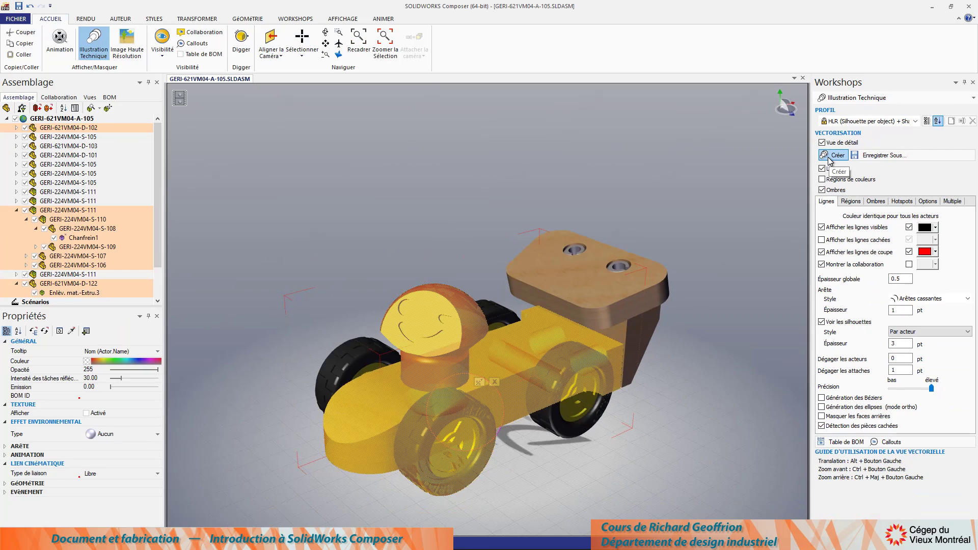
# Create the vector detail image of the front wheel, enlarge it to about 79 wide, and adjust its leader's attachment point on the tire
pyautogui.click(824, 156)
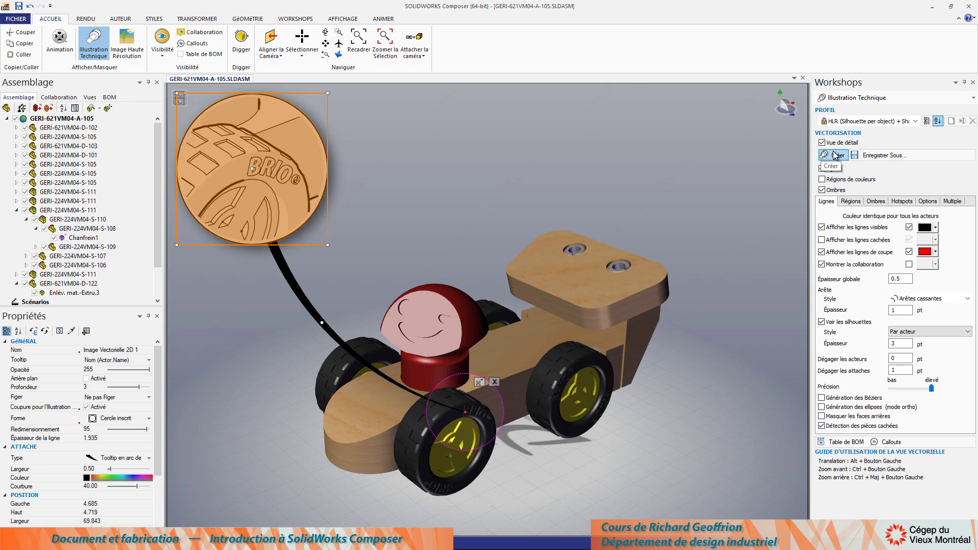
pyautogui.moveTo(326, 240); pyautogui.dragTo(371, 270)
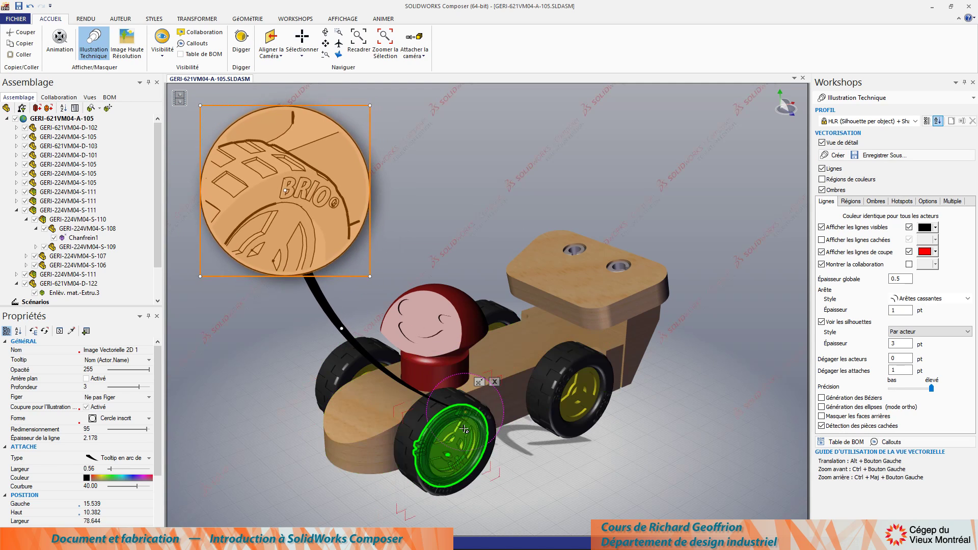
pyautogui.moveTo(467, 412)
pyautogui.mouseDown()
pyautogui.moveTo(479, 178)
pyautogui.moveTo(515, 244)
pyautogui.moveTo(492, 382)
pyautogui.moveTo(410, 426)
pyautogui.moveTo(387, 497)
pyautogui.moveTo(469, 442)
pyautogui.moveTo(464, 415)
pyautogui.mouseUp()
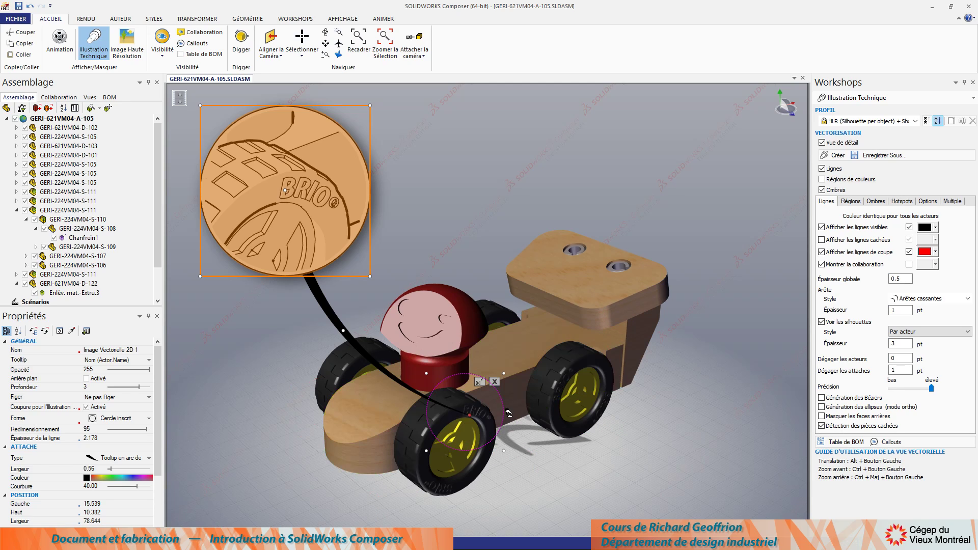
# Move the detail view circle onto the first connector in the rear wing and shrink it to fit closely around it
pyautogui.moveTo(502, 402); pyautogui.dragTo(612, 256)
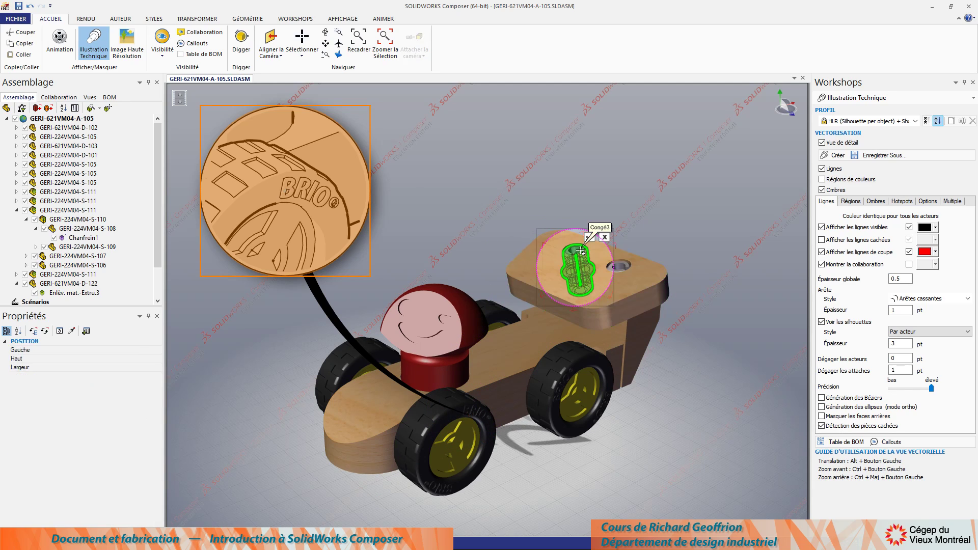
pyautogui.click(614, 254)
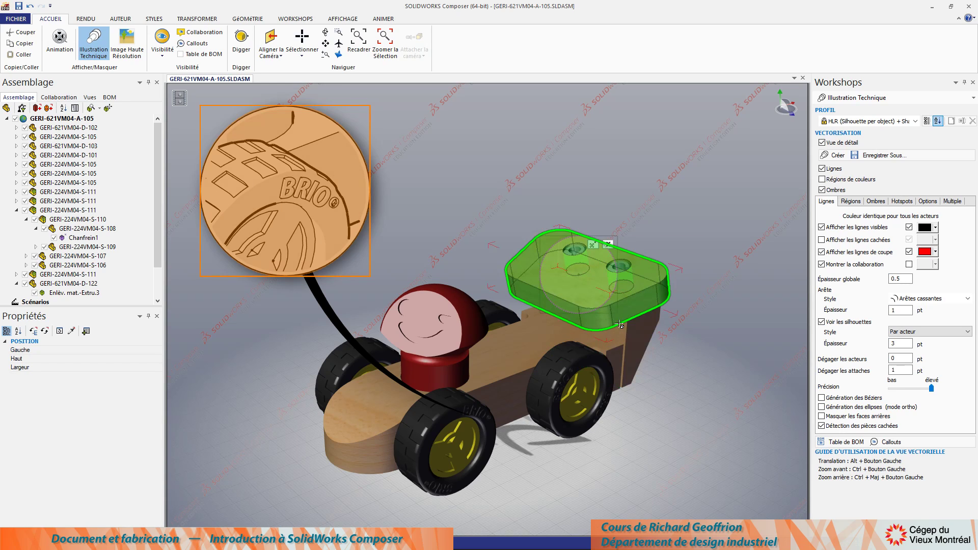
pyautogui.moveTo(615, 239); pyautogui.dragTo(611, 242)
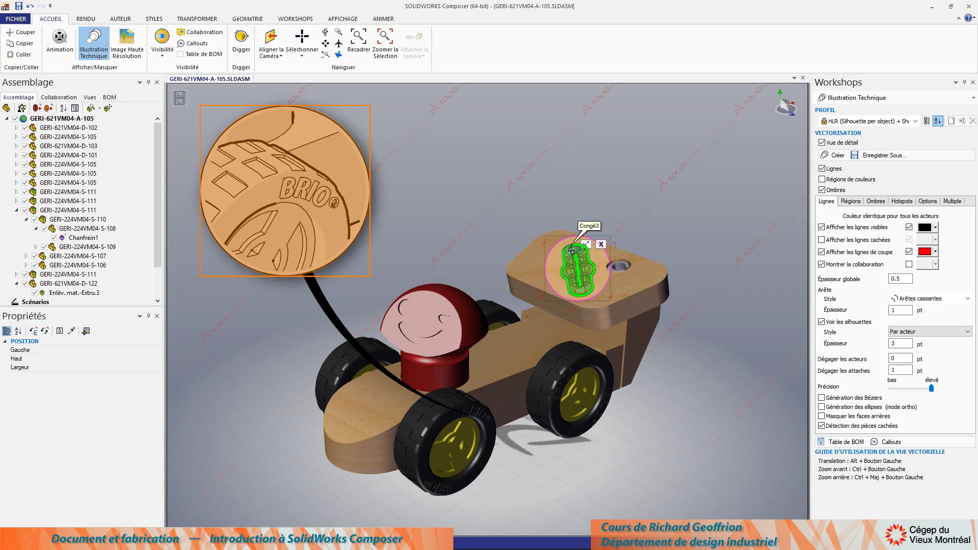
# Create the vector detail image of the first rear wing connector and arrange it and the wheel image on opposite sides above the car
pyautogui.click(571, 250)
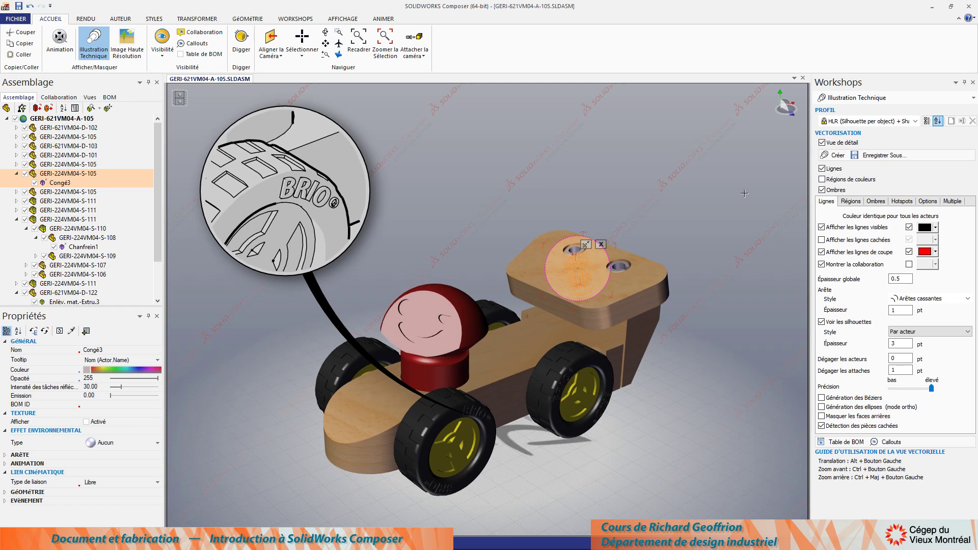
pyautogui.click(830, 155)
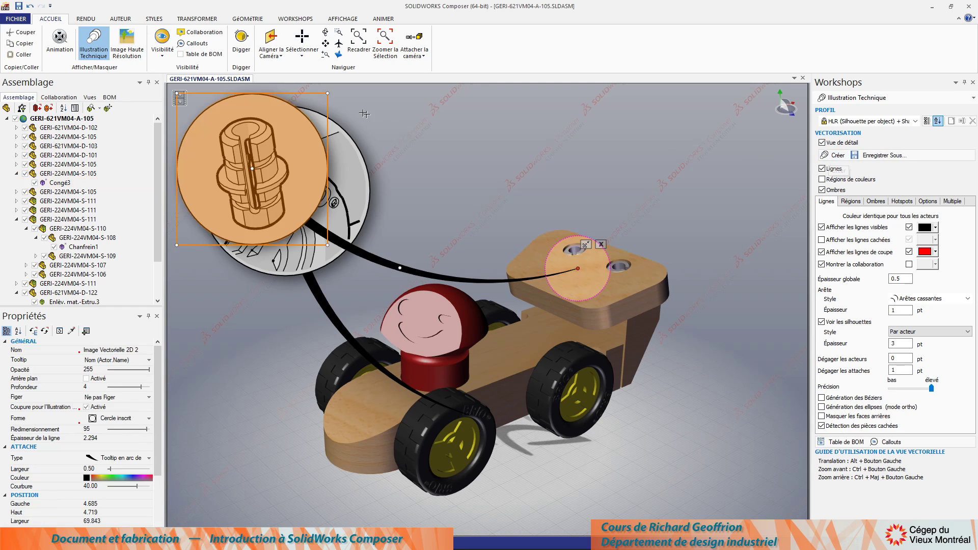
pyautogui.moveTo(335, 104); pyautogui.dragTo(303, 199)
pyautogui.moveTo(331, 127); pyautogui.dragTo(763, 126)
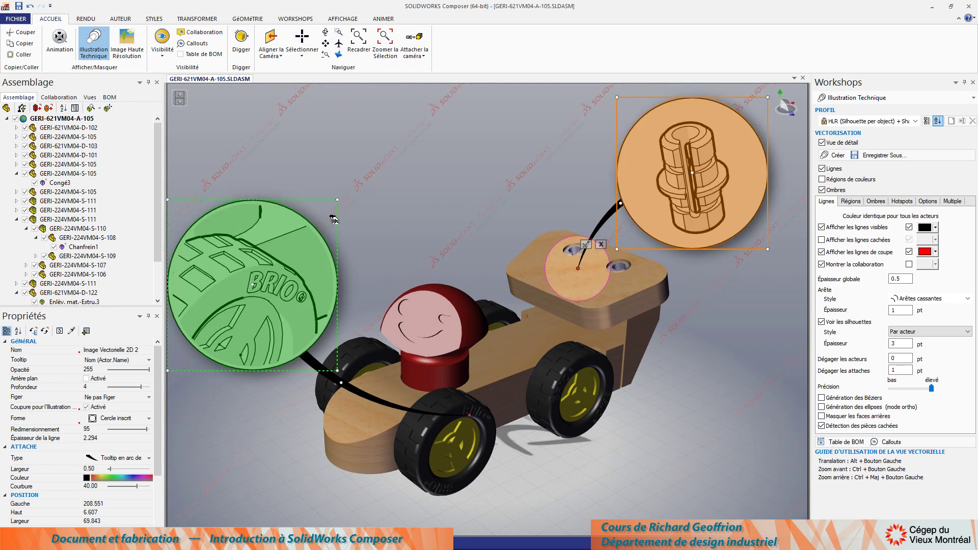
pyautogui.moveTo(336, 220); pyautogui.dragTo(367, 116)
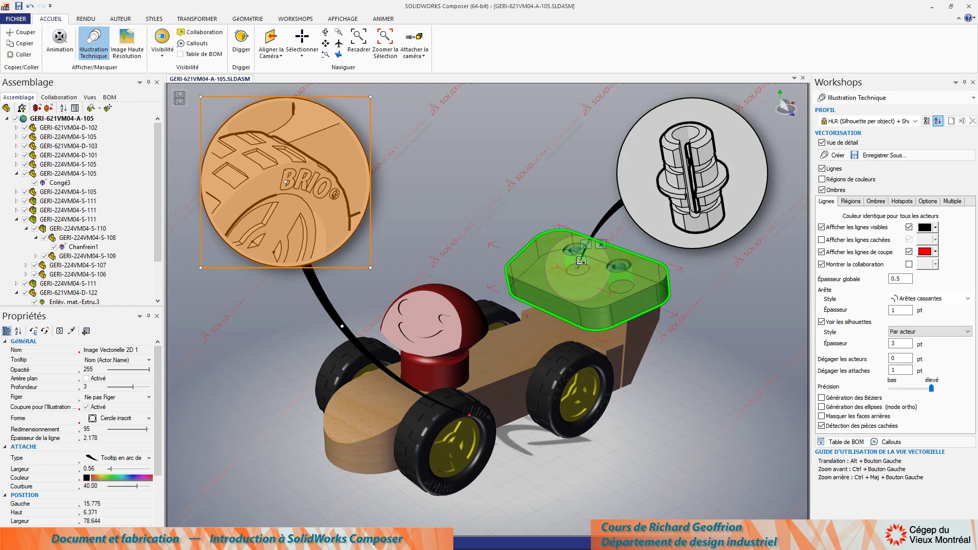
pyautogui.press('Escape')
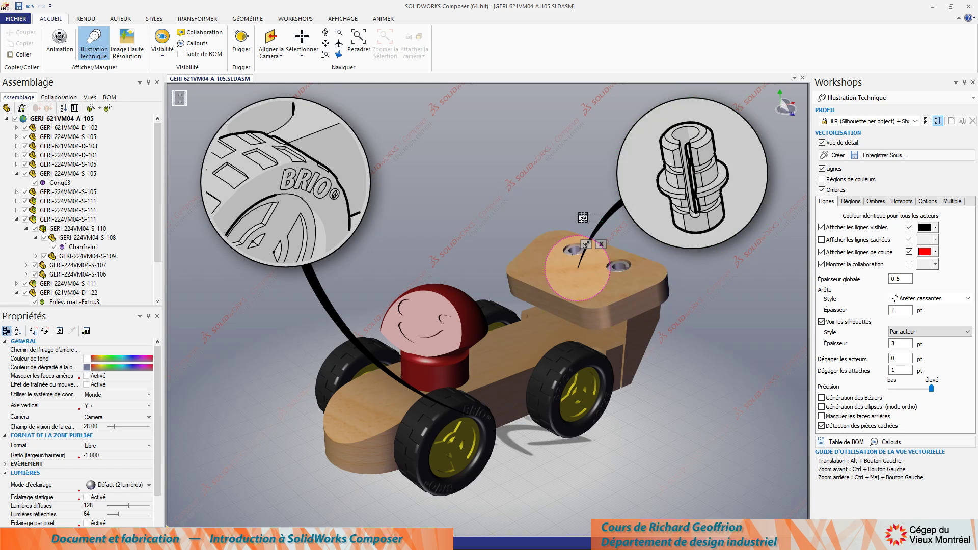
# Bow the connector image's leader to a curvature of about 80 and move the detail view circle off the wing toward the driver's head
pyautogui.moveTo(614, 176); pyautogui.dragTo(728, 359)
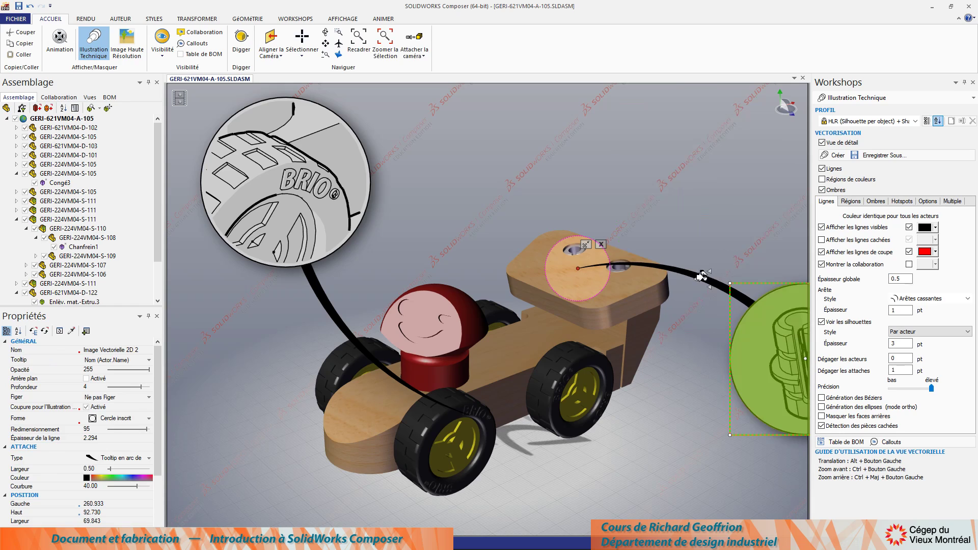
pyautogui.moveTo(704, 276); pyautogui.dragTo(727, 224)
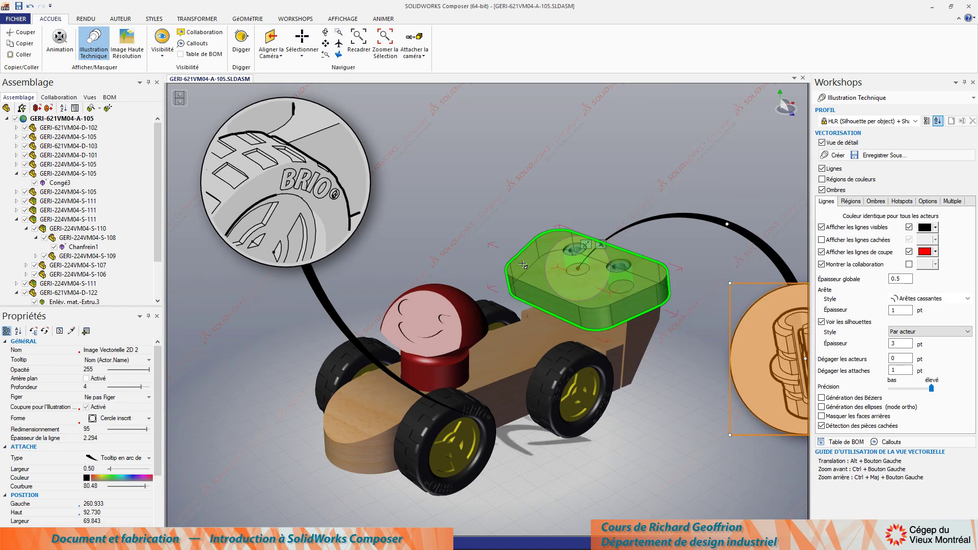
pyautogui.moveTo(545, 256); pyautogui.dragTo(419, 277)
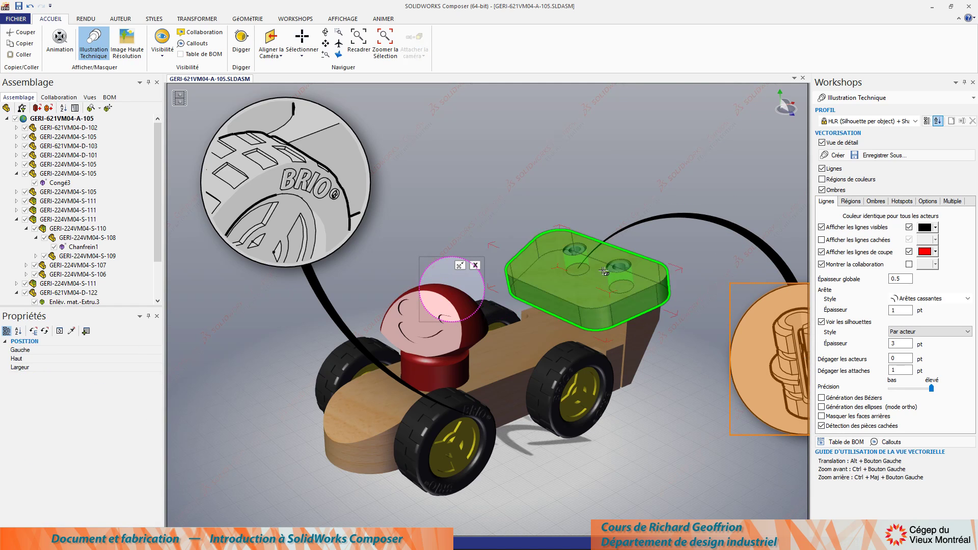
pyautogui.press('Escape')
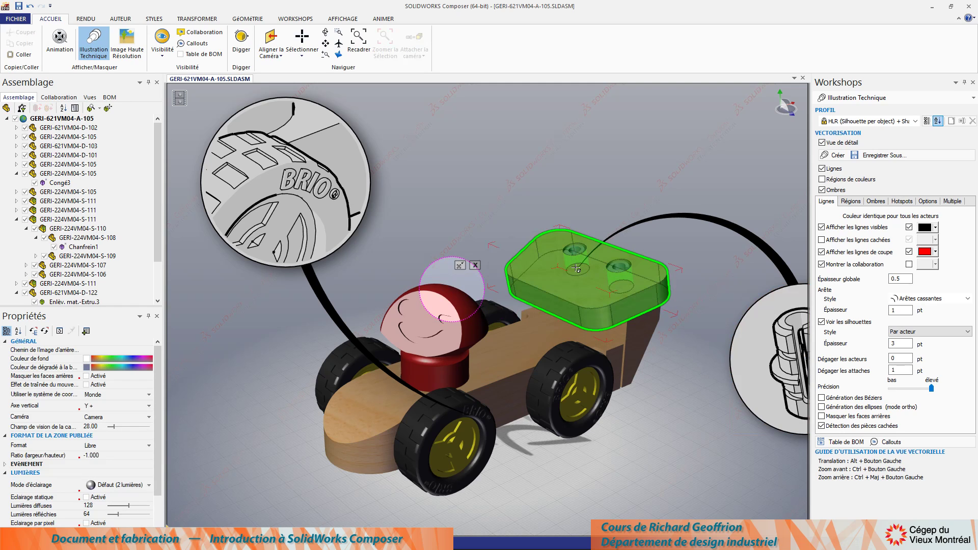
# Anchor the connector image's leader in the first connector's hole and place the image above the wing, about 197 from left and 9 from top
pyautogui.scroll(-4, 556, 283)
pyautogui.scroll(6, 553, 292)
pyautogui.scroll(2, 553, 292)
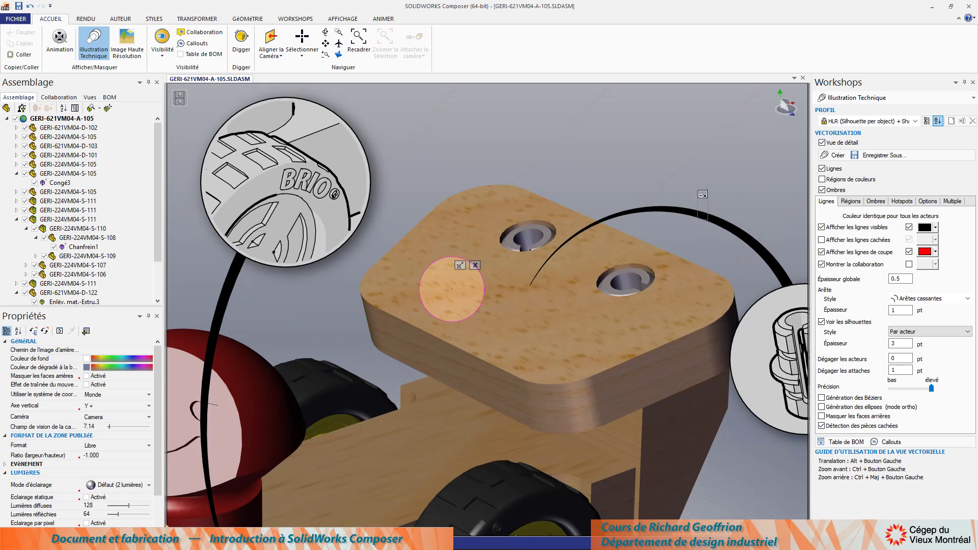
pyautogui.moveTo(766, 291); pyautogui.dragTo(682, 100)
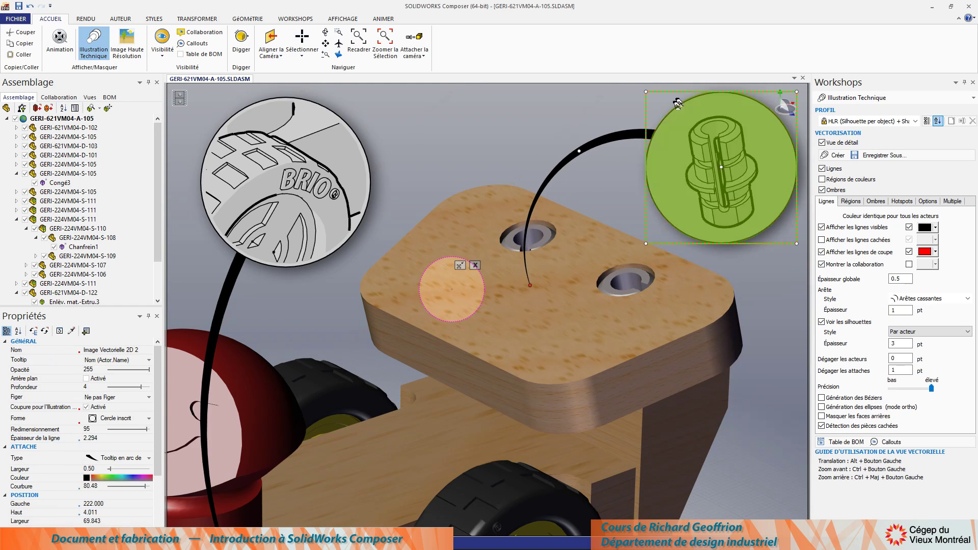
pyautogui.moveTo(532, 280); pyautogui.dragTo(525, 241)
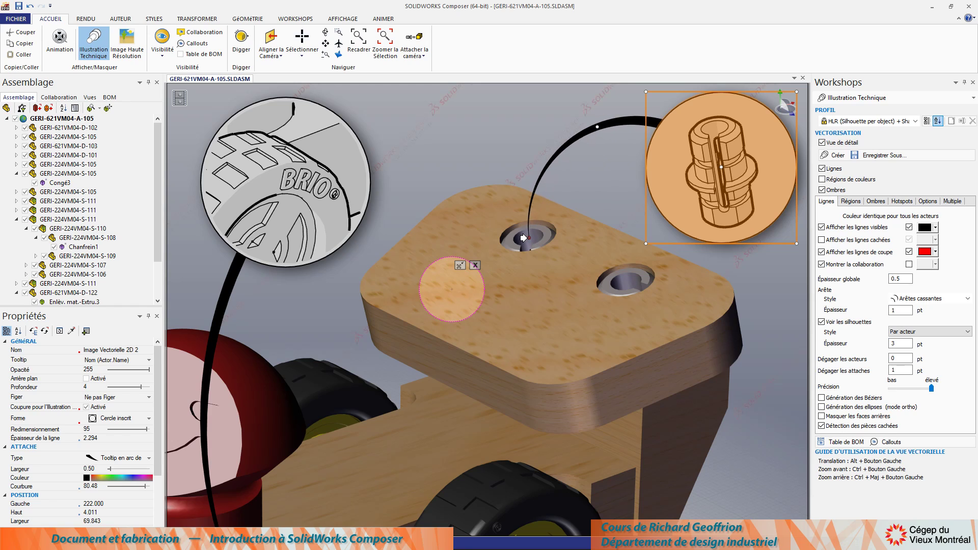
pyautogui.scroll(-5, 544, 288)
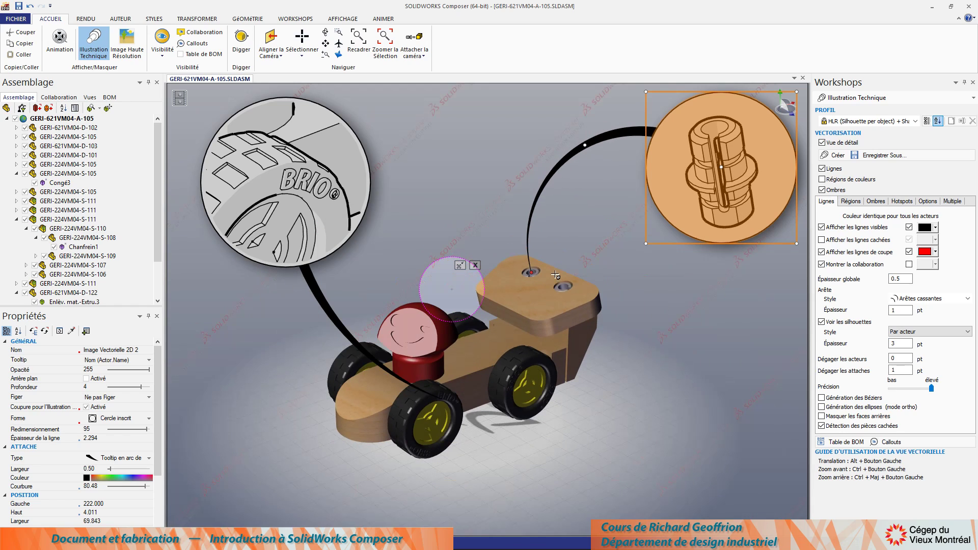
pyautogui.scroll(2, 555, 275)
pyautogui.moveTo(645, 169); pyautogui.dragTo(590, 179)
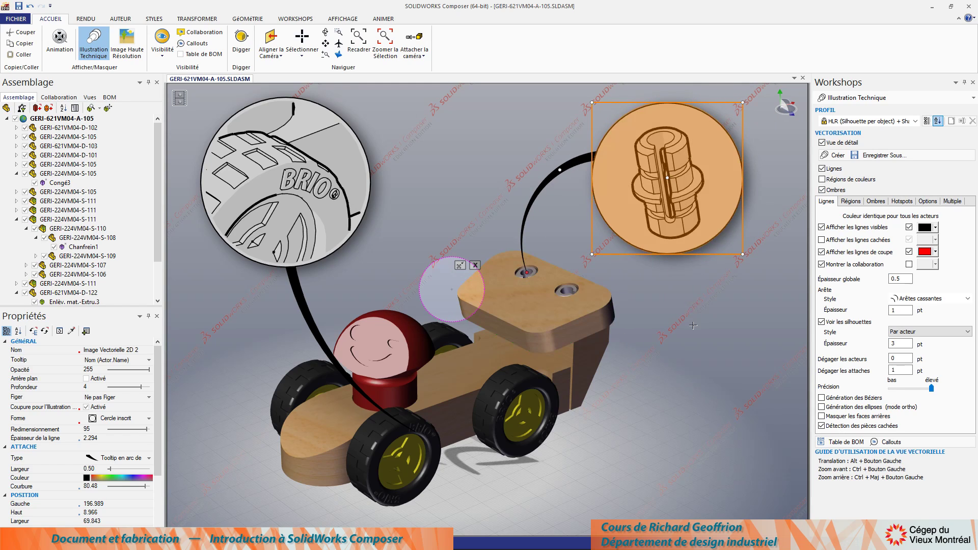
# Reframe the car below its two detail images, save the display as a new view, and recall that view
pyautogui.scroll(2, 442, 385)
pyautogui.scroll(-2, 425, 391)
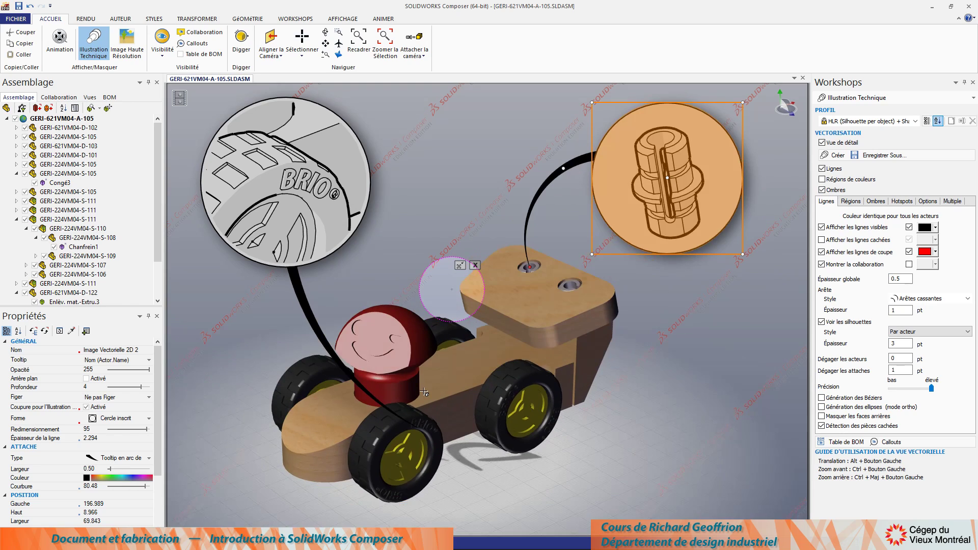
pyautogui.scroll(2, 424, 392)
pyautogui.scroll(-1, 426, 389)
pyautogui.moveTo(486, 466)
pyautogui.mouseDown(button='middle')
pyautogui.moveTo(513, 448)
pyautogui.moveTo(492, 471)
pyautogui.moveTo(481, 463)
pyautogui.mouseUp(button='middle')
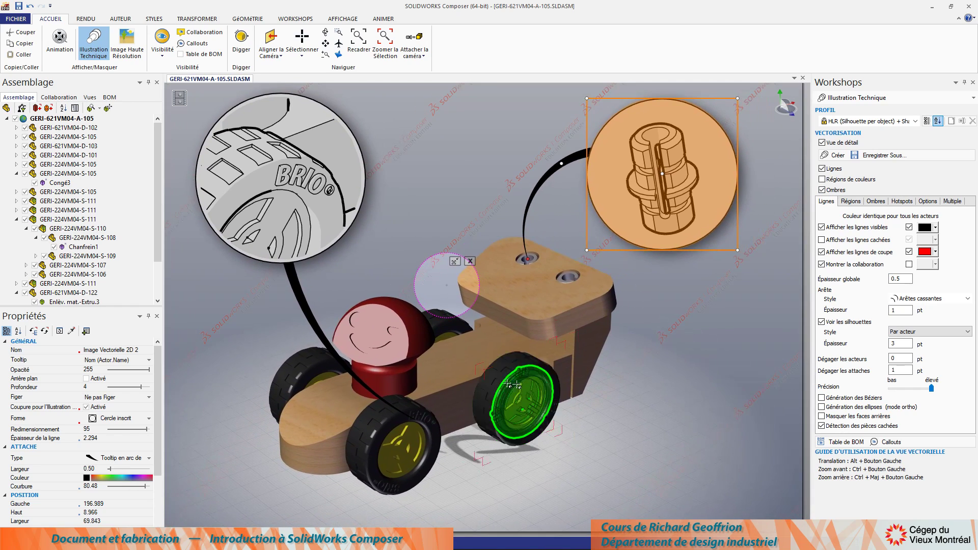
pyautogui.moveTo(448, 389); pyautogui.dragTo(481, 392)
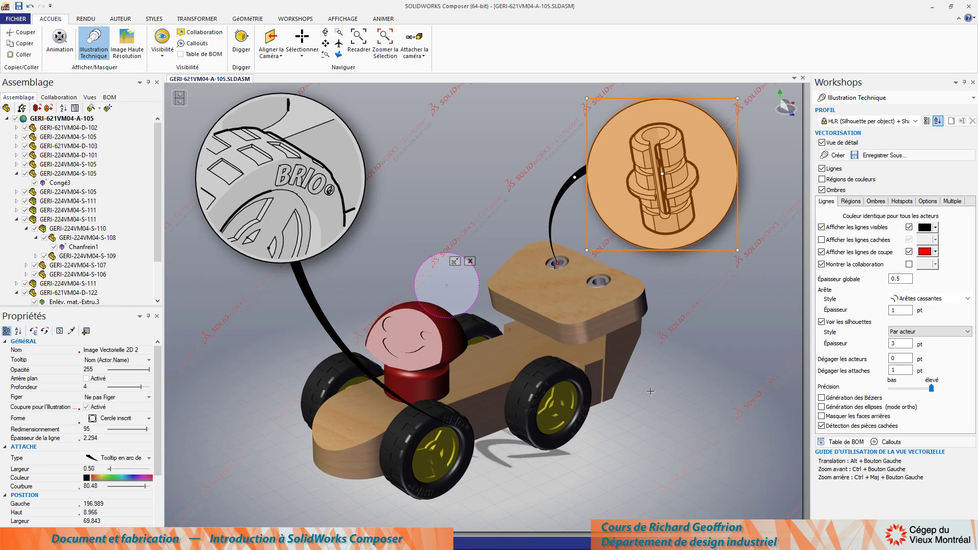
pyautogui.click(91, 97)
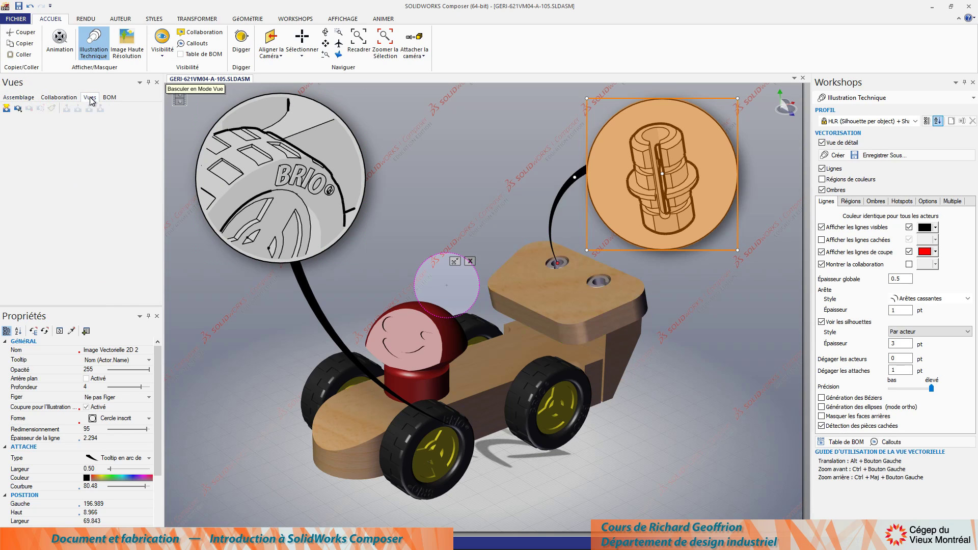
pyautogui.click(18, 109)
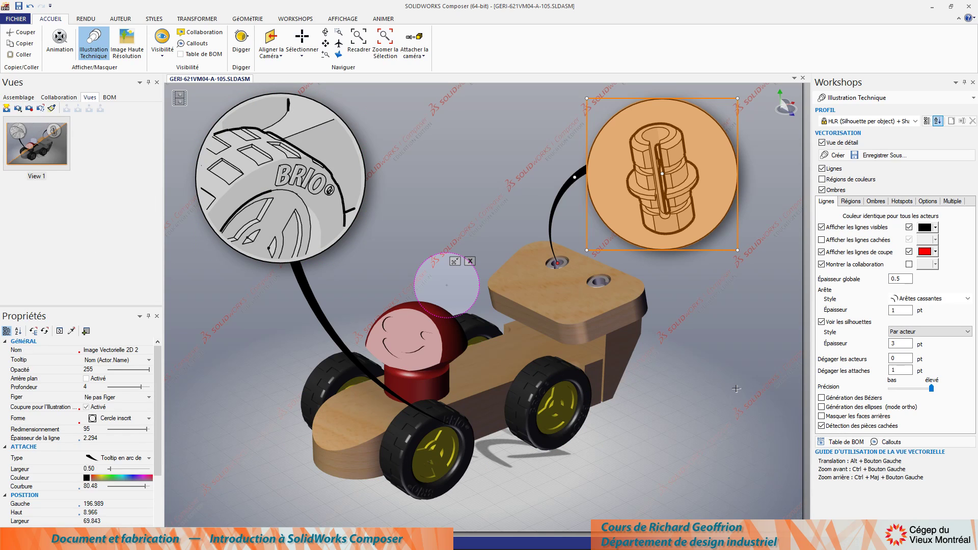
pyautogui.scroll(-4, 742, 390)
pyautogui.click(46, 145)
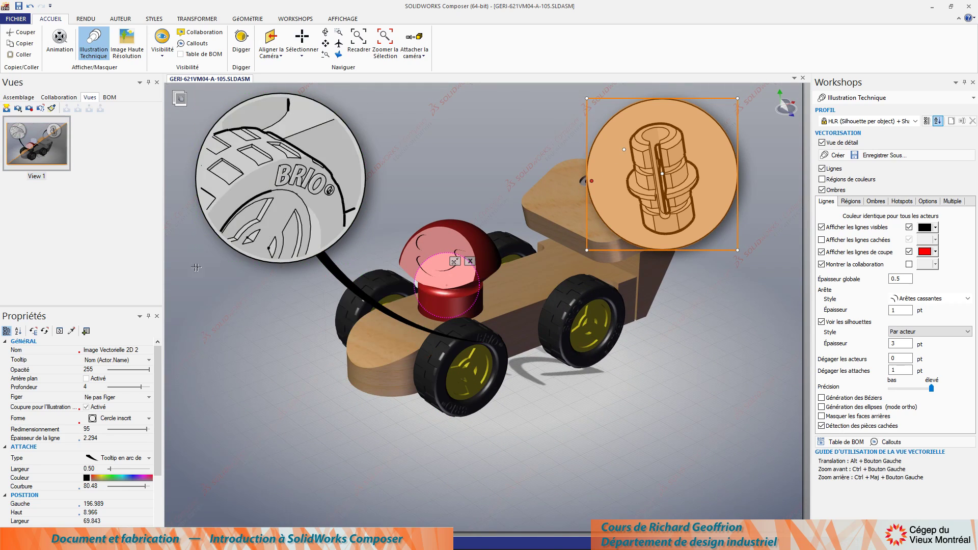
pyautogui.moveTo(531, 267); pyautogui.dragTo(481, 342, button='middle')
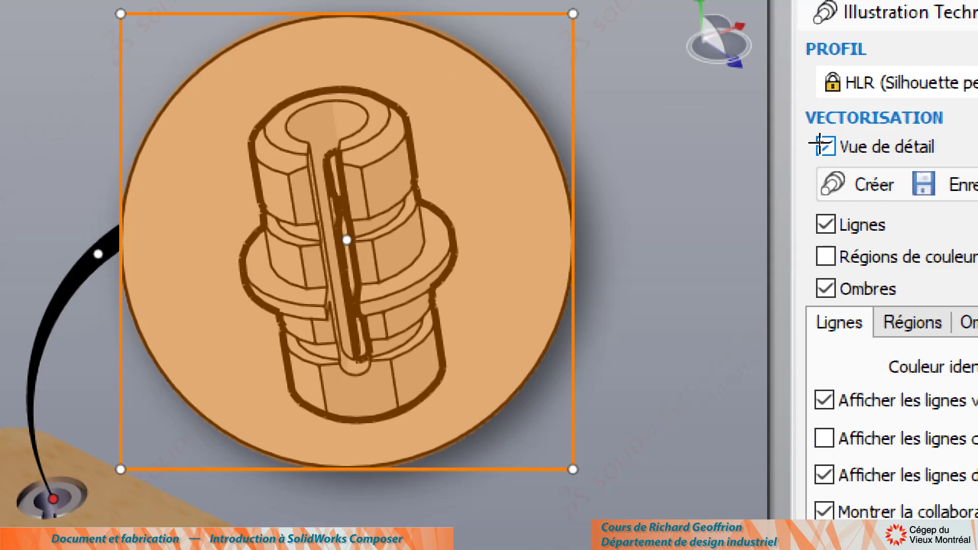
# Turn off the detail view option for the technical illustration's vectorization
pyautogui.click(821, 143)
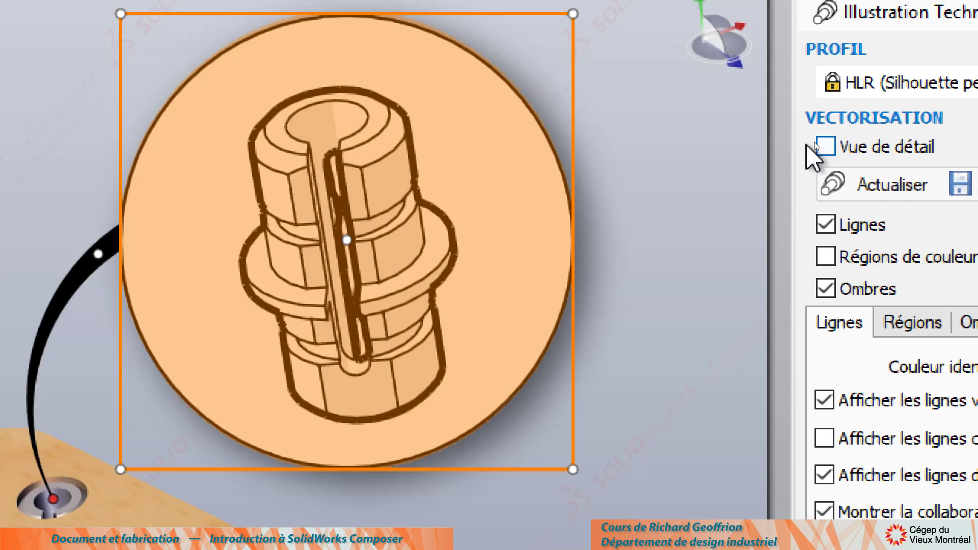
pyautogui.click(825, 147)
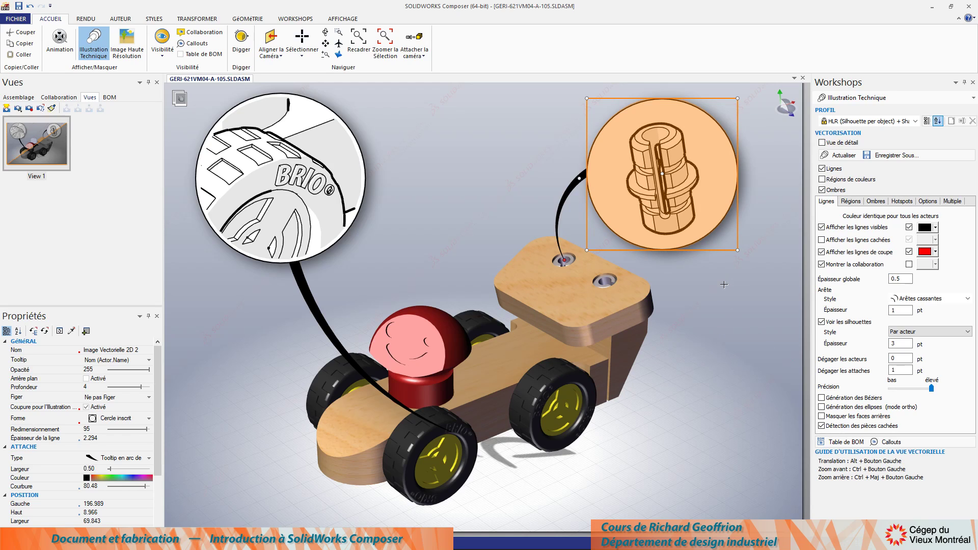
pyautogui.click(842, 156)
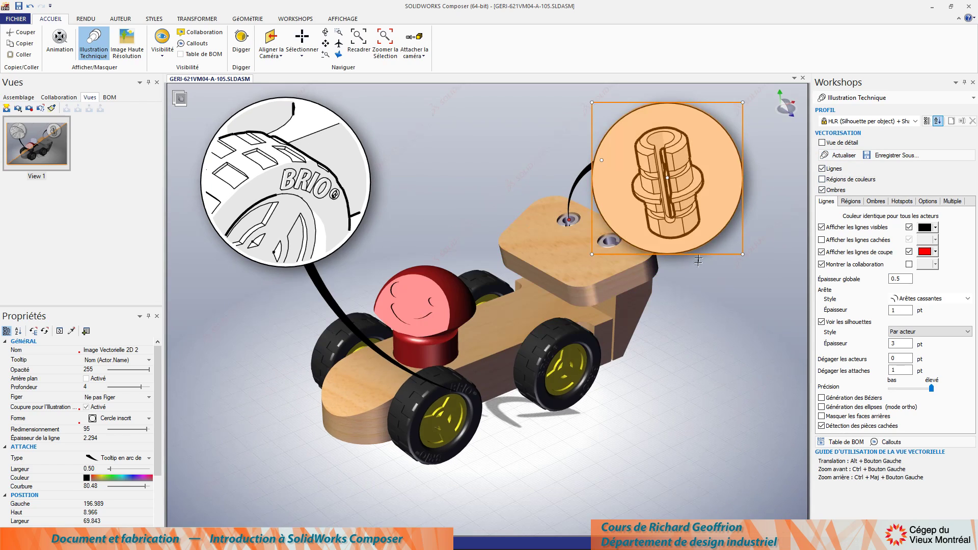
# Reposition the connector image to about 210 from left and 9 from top, and set its leader's curvature to about 50
pyautogui.moveTo(701, 256); pyautogui.dragTo(737, 220)
pyautogui.moveTo(621, 427); pyautogui.dragTo(626, 461, button='middle')
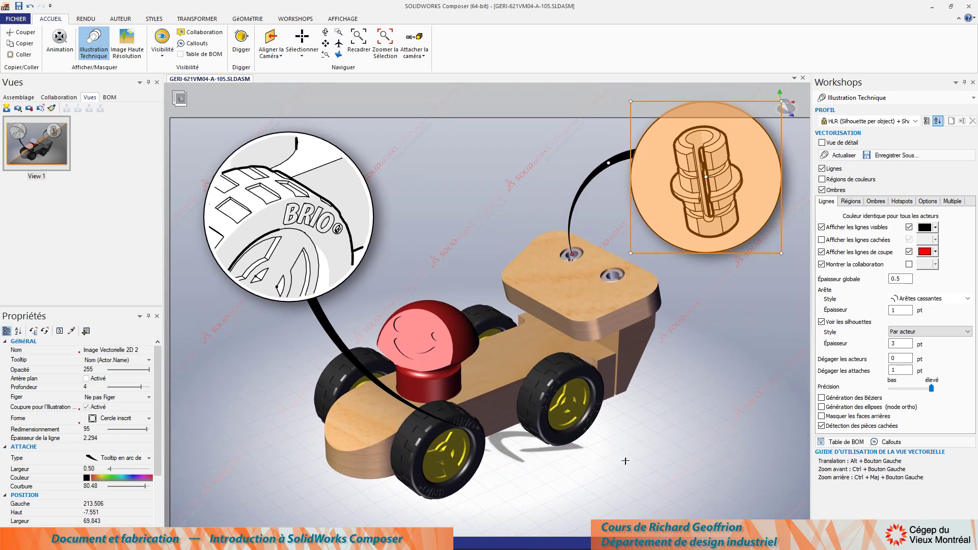
pyautogui.click(660, 450)
pyautogui.moveTo(646, 453)
pyautogui.keyDown('alt'); pyautogui.mouseDown()
pyautogui.moveTo(653, 437)
pyautogui.moveTo(650, 447)
pyautogui.mouseUp(); pyautogui.keyUp('alt')
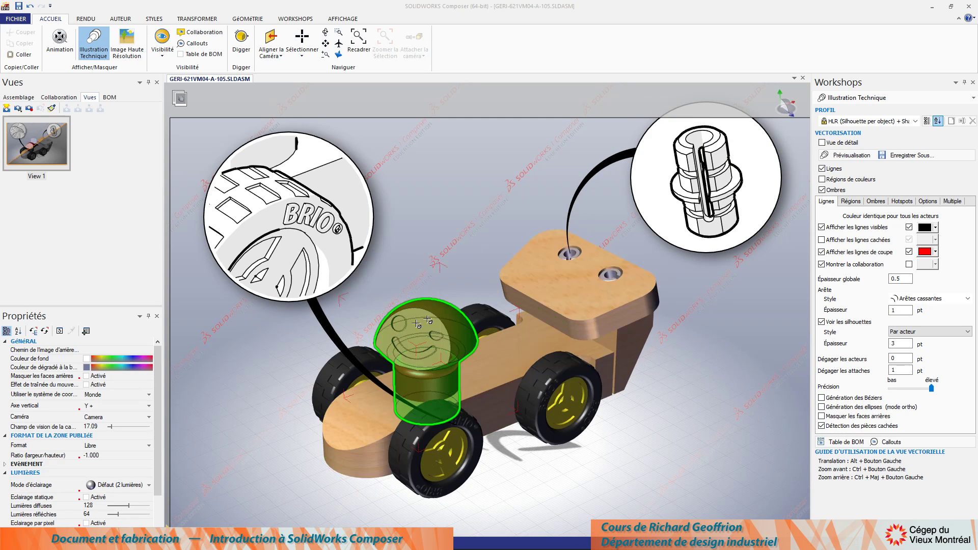
pyautogui.keyDown('alt'); pyautogui.moveTo(617, 364); pyautogui.dragTo(636, 407); pyautogui.keyUp('alt')
pyautogui.keyDown('alt'); pyautogui.moveTo(705, 408); pyautogui.dragTo(681, 367); pyautogui.keyUp('alt')
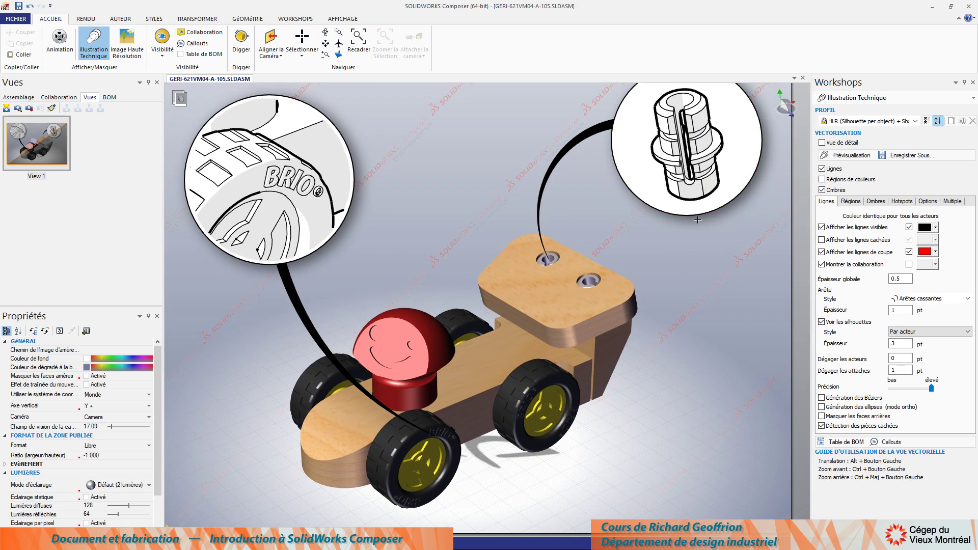
pyautogui.moveTo(695, 214); pyautogui.dragTo(688, 244)
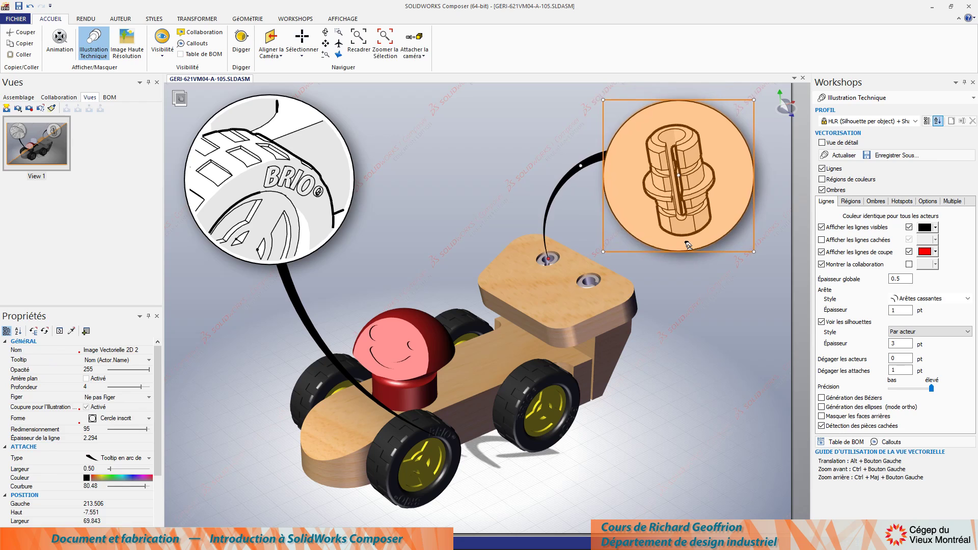
pyautogui.moveTo(581, 164); pyautogui.dragTo(597, 190)
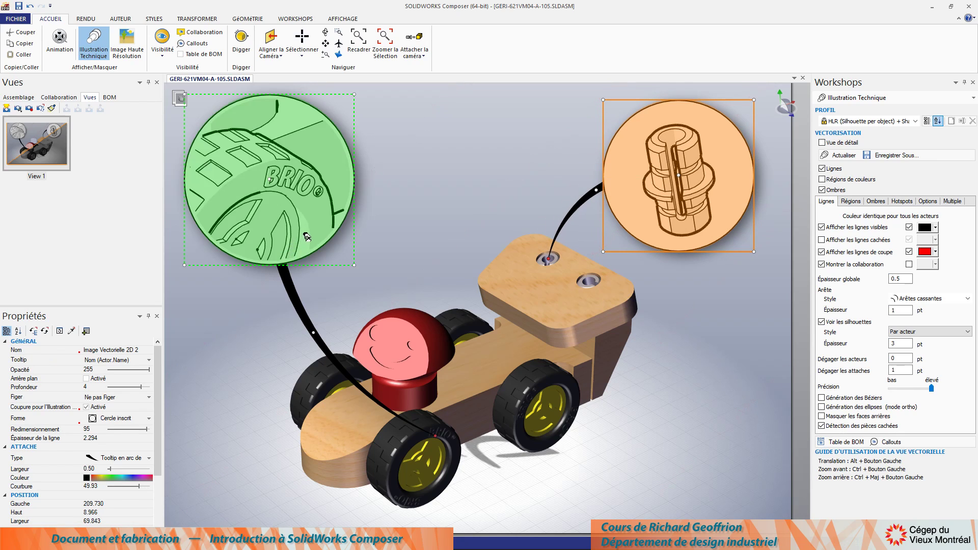
# Move the wheel image to about 29 from left and 9 from top, and bow its leader around the driver's rear side
pyautogui.moveTo(350, 223); pyautogui.dragTo(378, 229)
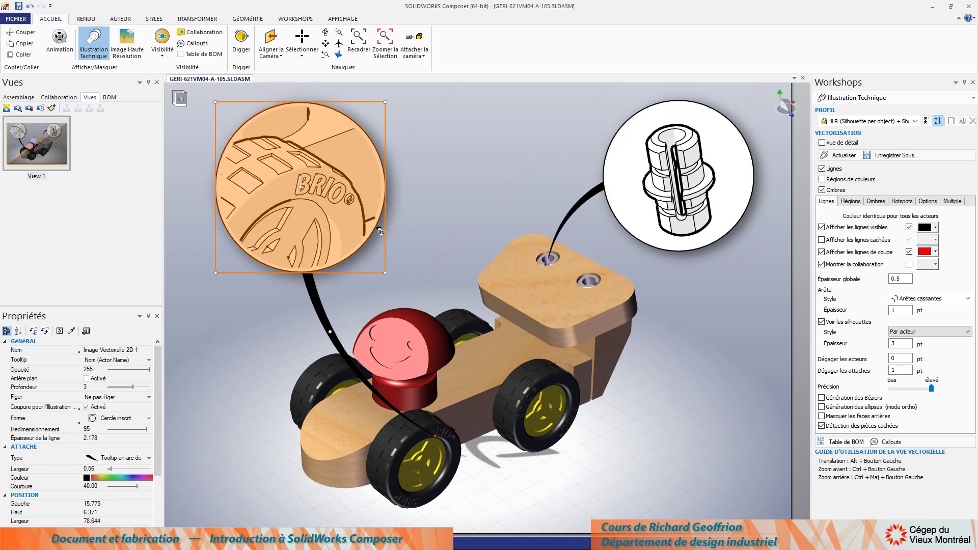
pyautogui.moveTo(328, 331); pyautogui.dragTo(432, 243)
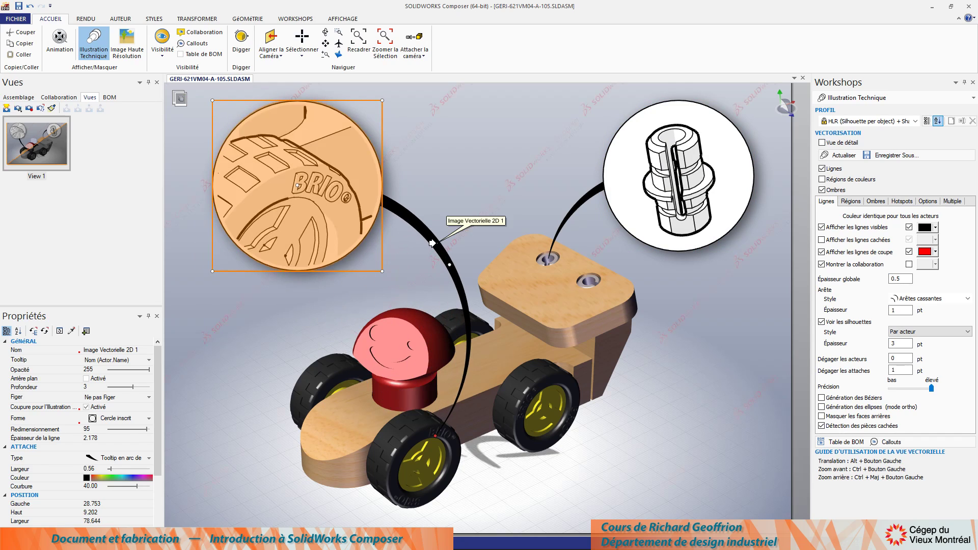
pyautogui.click(475, 153)
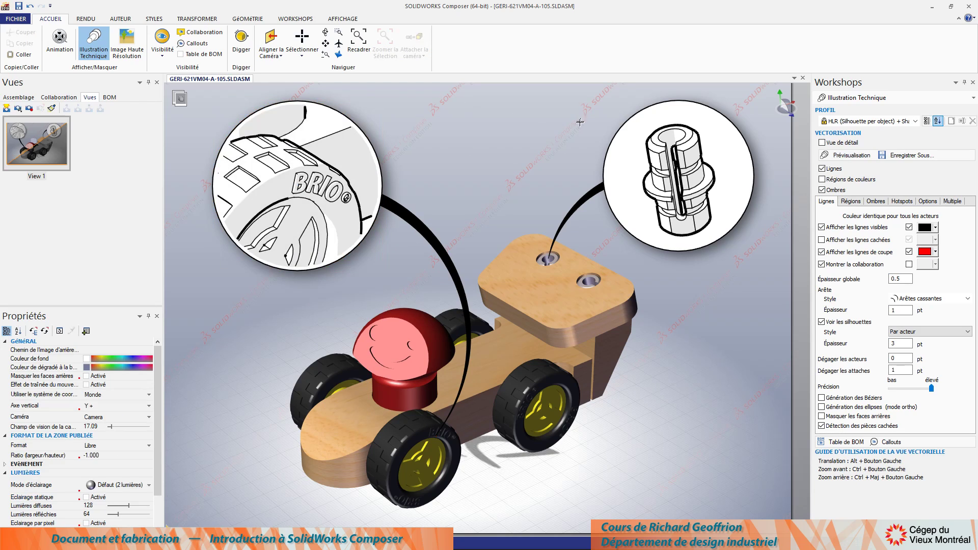
# Preview the complete technical illustration as a vector drawing in the browser and return to SOLIDWORKS Composer
pyautogui.click(860, 156)
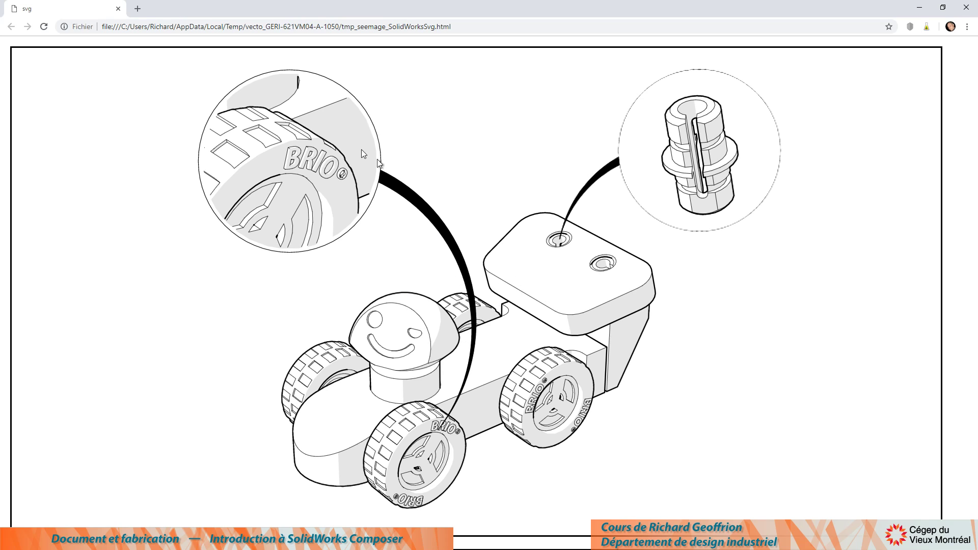
pyautogui.hotkey('alt', 'Tab')
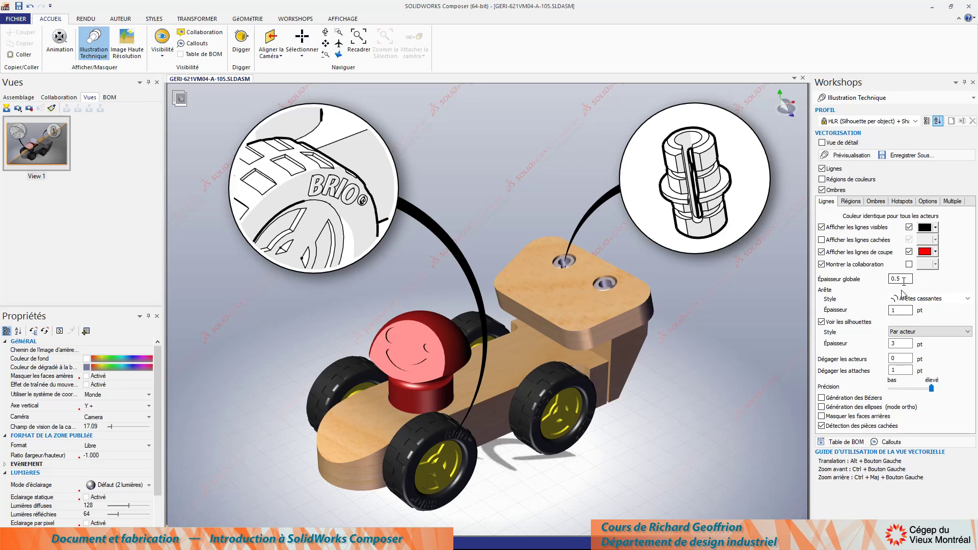
# Set the edge line thickness to 2 pt and preview the technical illustration with it
pyautogui.doubleClick(902, 311)
pyautogui.write('2')
pyautogui.click(846, 158)
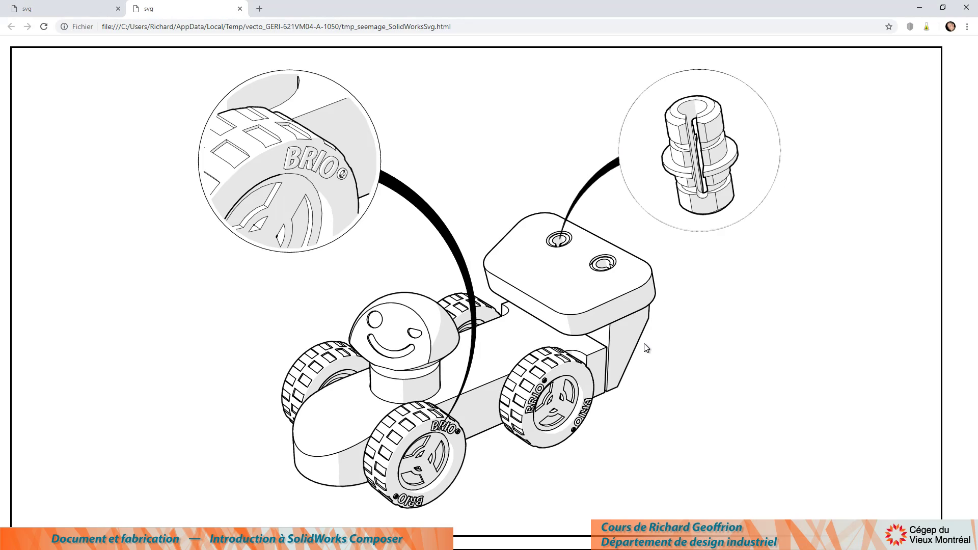
# Return to SOLIDWORKS Composer, set the edge thickness to 1 pt and the global thickness to 2, and preview the illustration
pyautogui.hotkey('alt', 'Tab')
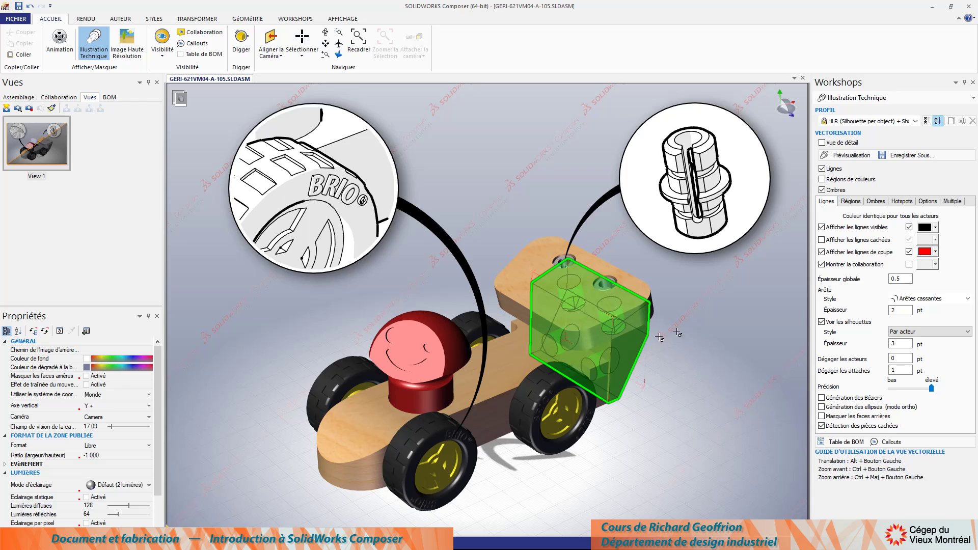
pyautogui.moveTo(898, 309); pyautogui.dragTo(869, 308)
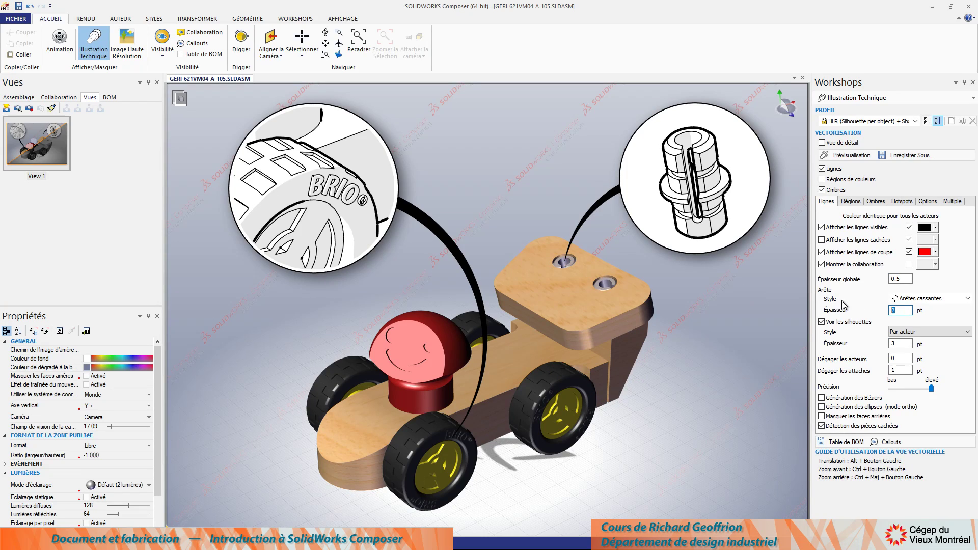
pyautogui.moveTo(905, 279); pyautogui.dragTo(859, 280)
pyautogui.write('2')
pyautogui.click(852, 156)
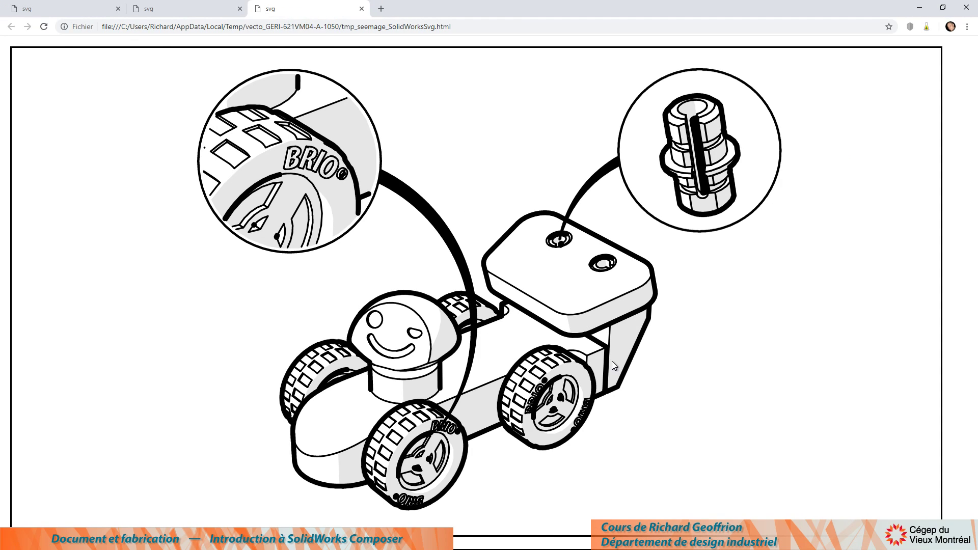
# Reduce the global line thickness to 1.5 and preview the technical illustration again in the browser
pyautogui.hotkey('alt', 'Tab')
pyautogui.moveTo(902, 279); pyautogui.dragTo(883, 278)
pyautogui.write('1.5')
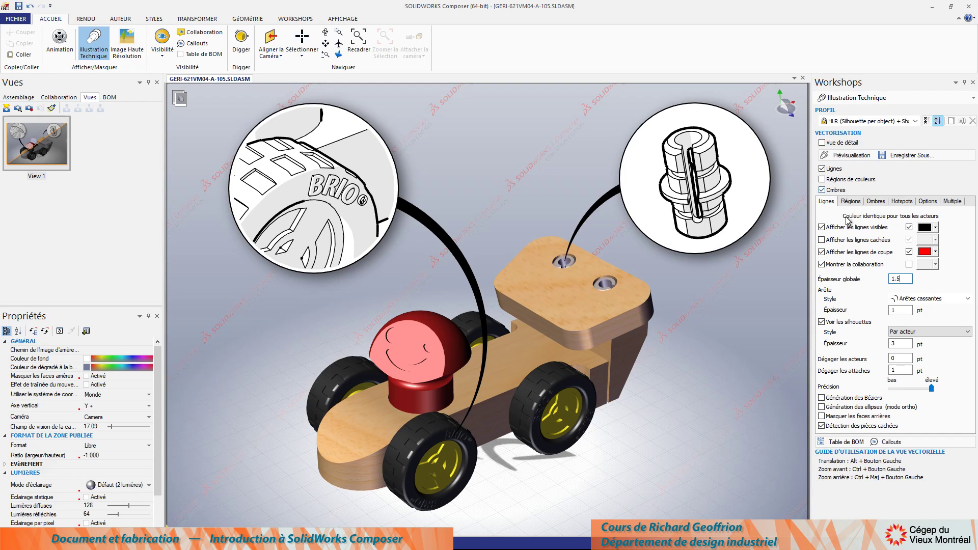
pyautogui.click(852, 155)
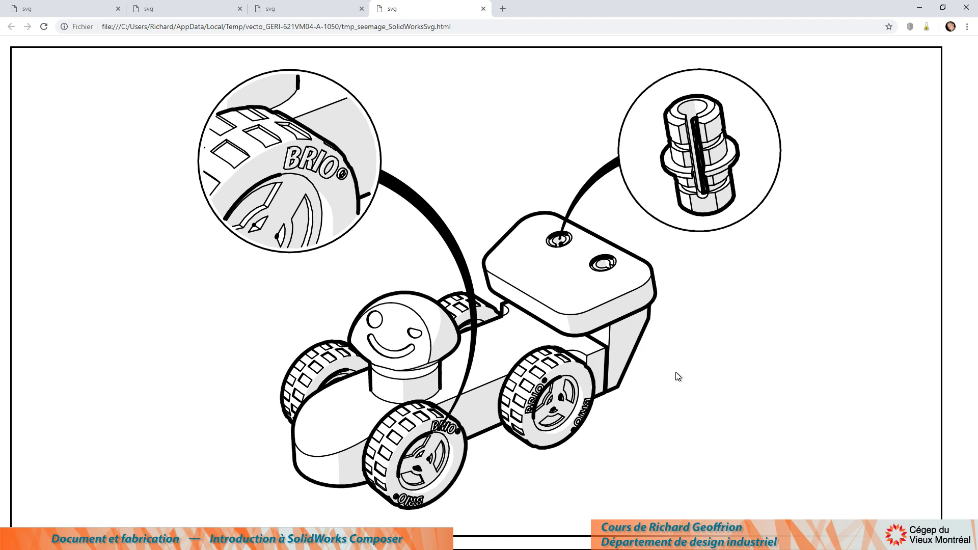
pyautogui.hotkey('alt', 'Tab')
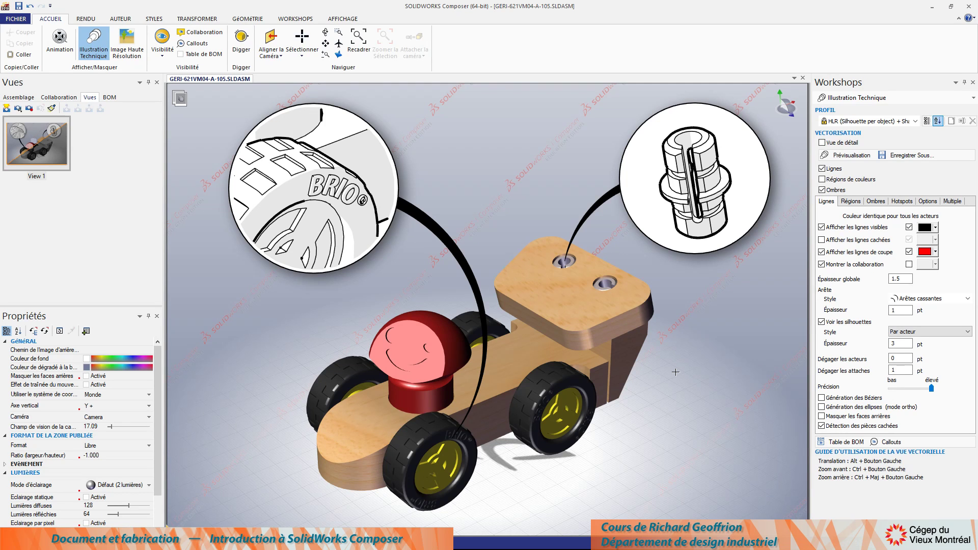
# Save the vectorized technical illustration in the otof1 folder as an SVG file named "Illustration vectoriel"
pyautogui.click(905, 157)
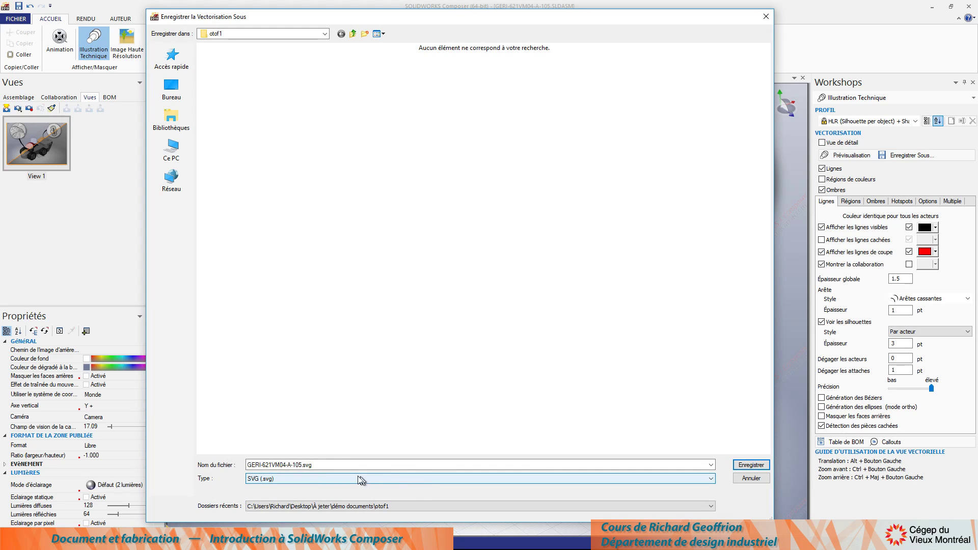
pyautogui.click(290, 465)
pyautogui.doubleClick(291, 465)
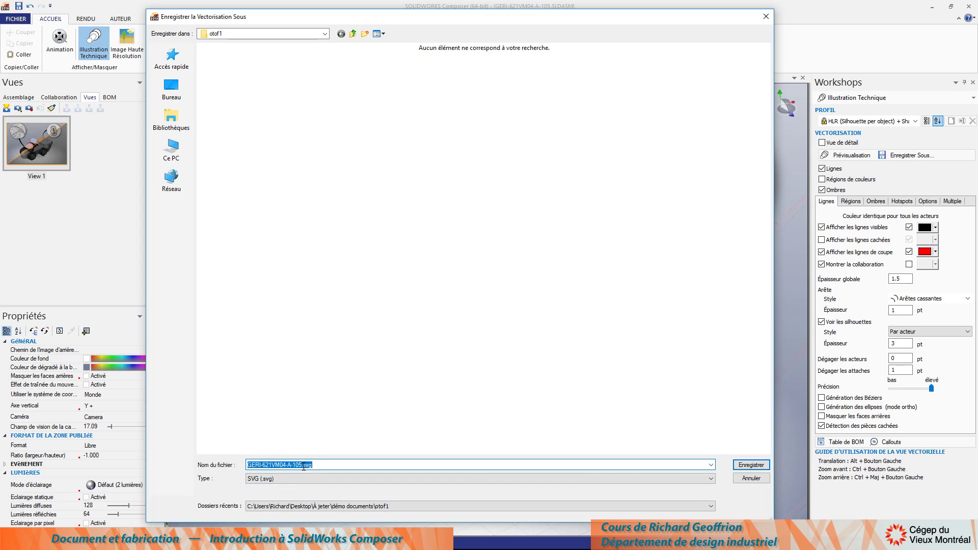
pyautogui.click(299, 465)
pyautogui.moveTo(301, 465); pyautogui.dragTo(220, 462)
pyautogui.write('Illustration ve')
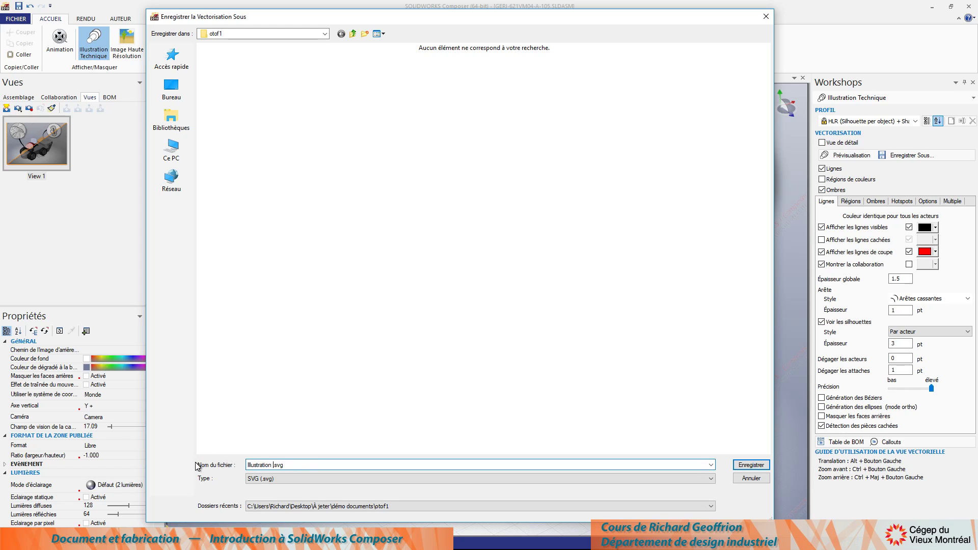
pyautogui.write('ctoriel')
pyautogui.press('Return')
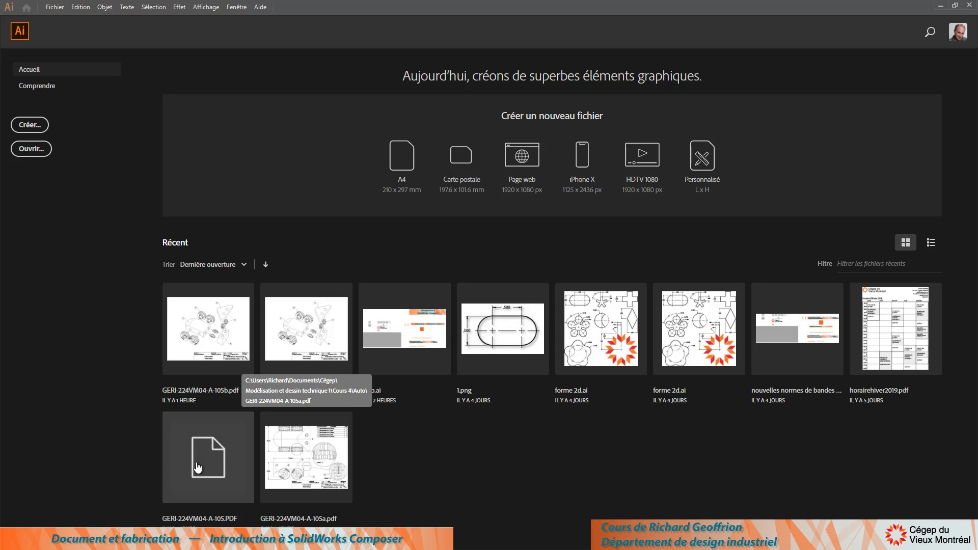
# Open Illustration vectoriel.svg from the otof1 folder in Illustrator and inspect the line work up close
pyautogui.click(198, 467)
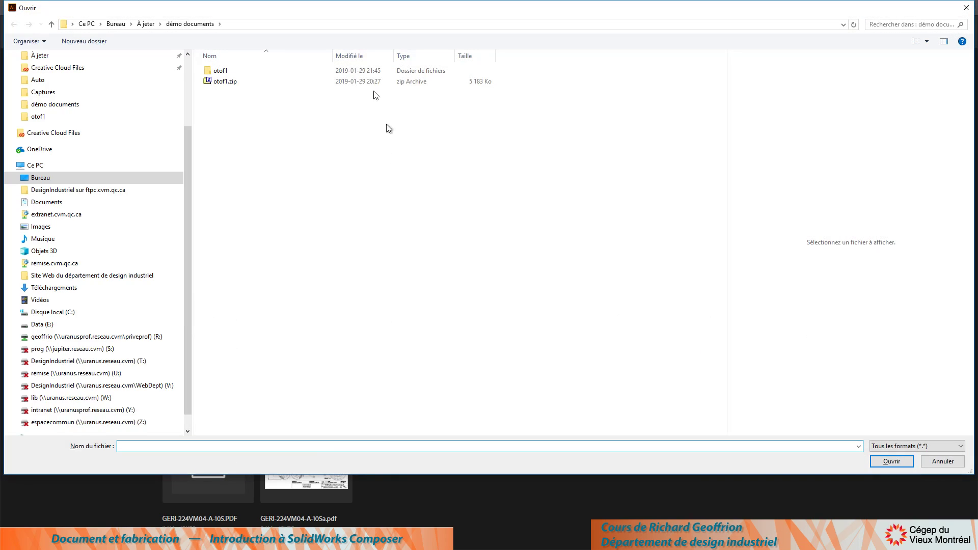
pyautogui.doubleClick(222, 72)
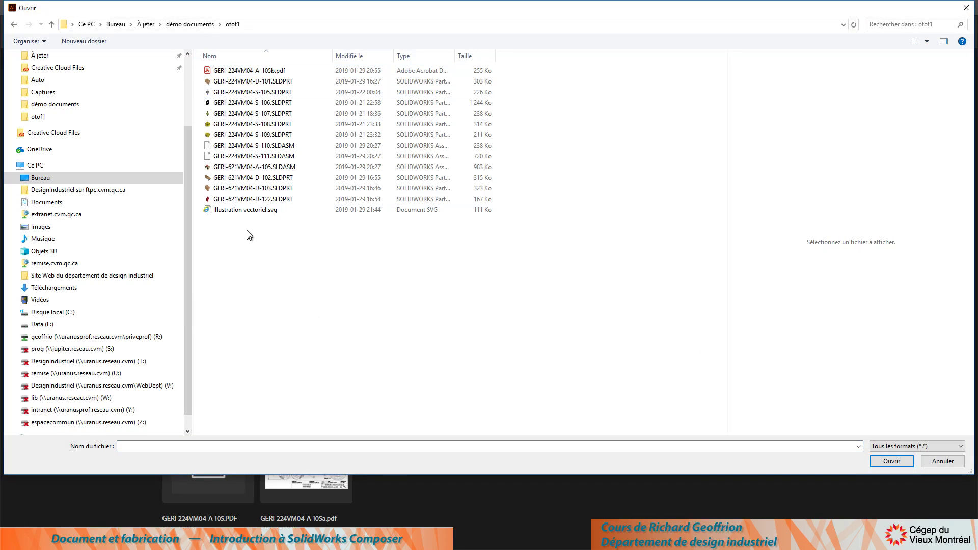
pyautogui.doubleClick(243, 209)
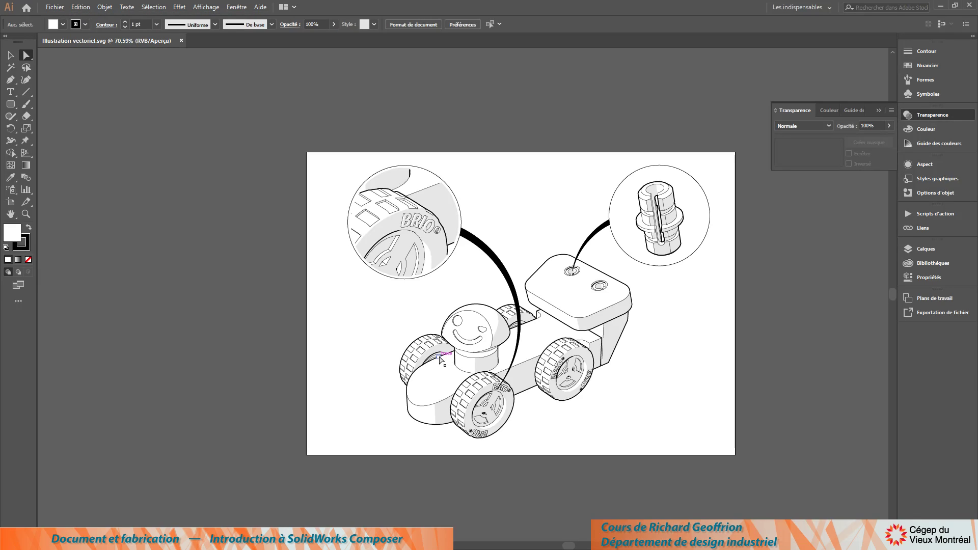
pyautogui.hotkey('ctrl', '+')
pyautogui.hotkey('ctrl', '+')
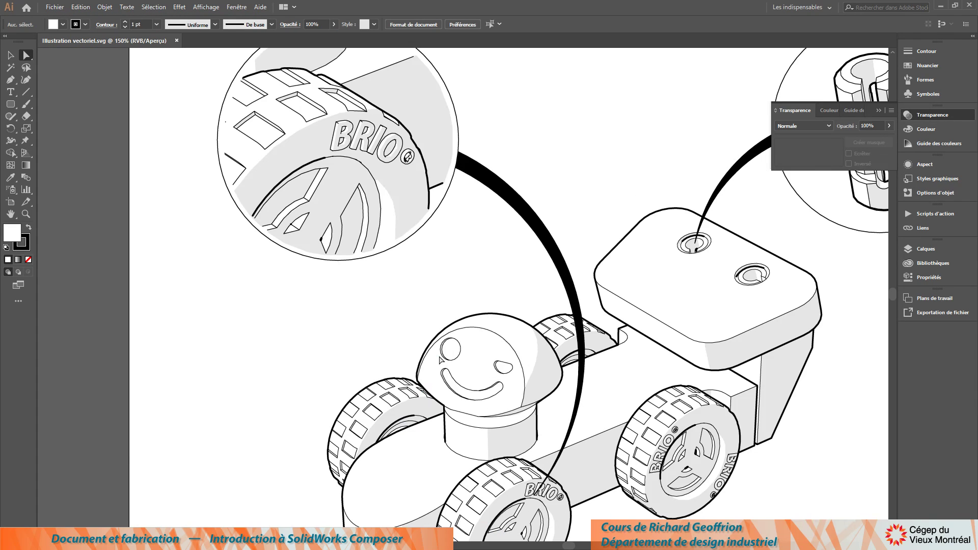
pyautogui.moveTo(593, 348)
pyautogui.mouseDown()
pyautogui.moveTo(323, 299)
pyautogui.moveTo(375, 313)
pyautogui.moveTo(417, 400)
pyautogui.moveTo(413, 354)
pyautogui.moveTo(432, 325)
pyautogui.mouseUp()
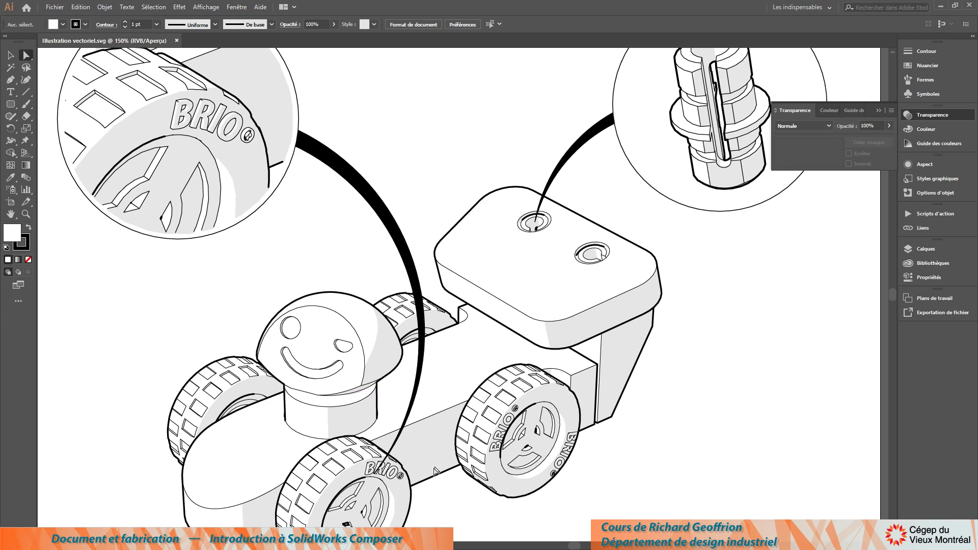
pyautogui.hotkey('ctrl', '-')
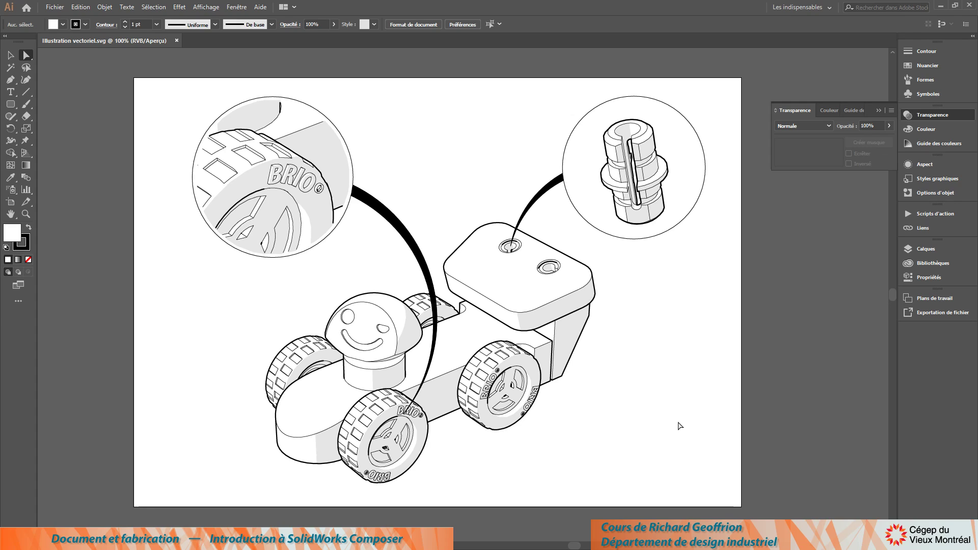
# Switch back to SOLIDWORKS Composer and hide the wheel and connector detail images in the toy car view
pyautogui.hotkey('alt', 'Tab')
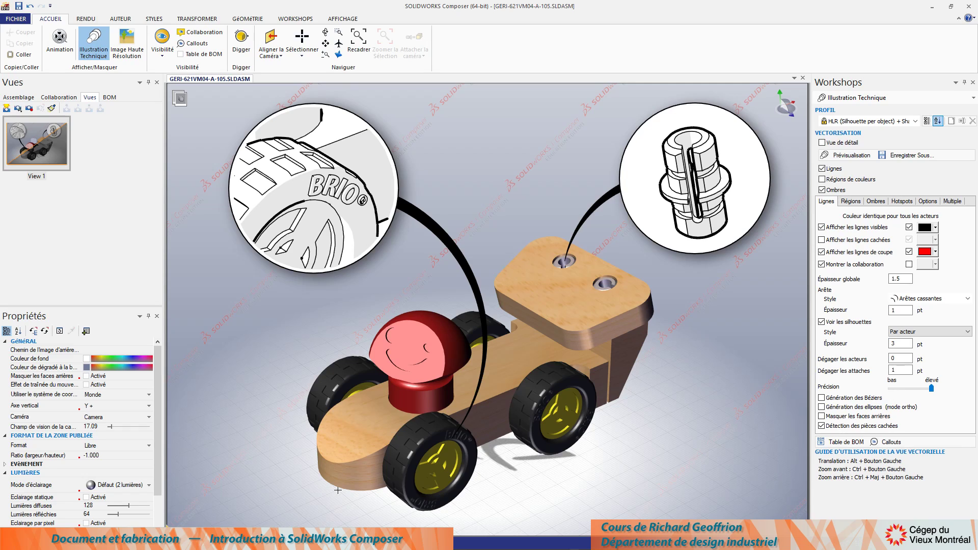
pyautogui.click(359, 104)
pyautogui.click(161, 57)
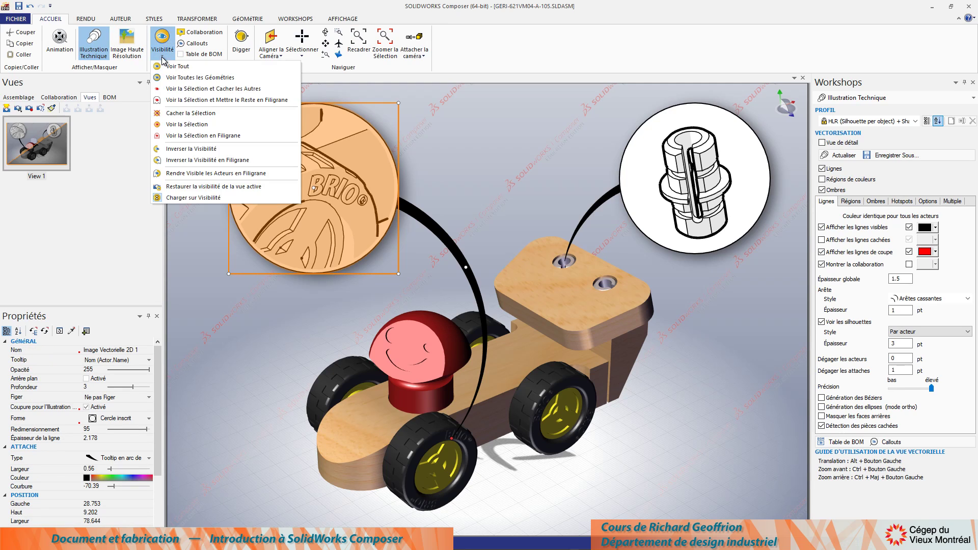
pyautogui.click(173, 113)
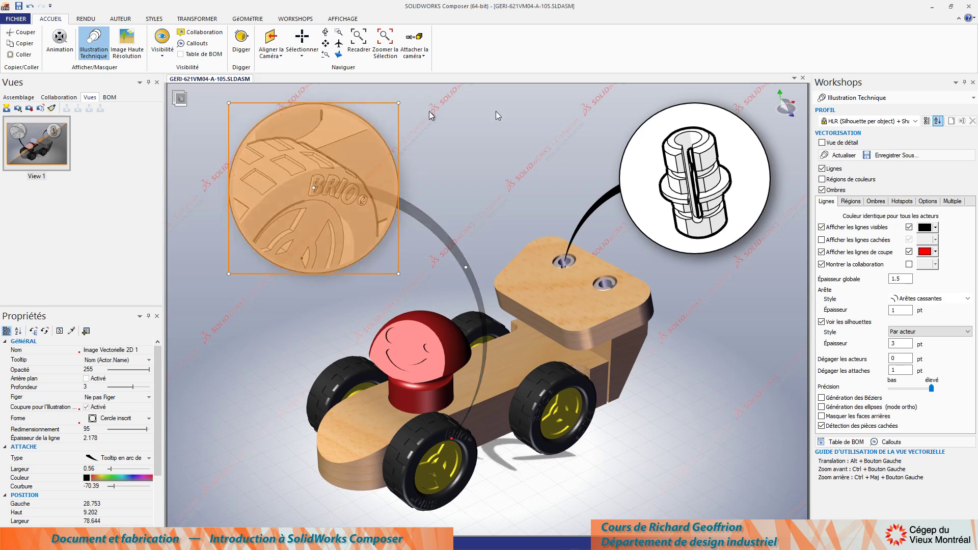
pyautogui.click(654, 116)
pyautogui.click(163, 57)
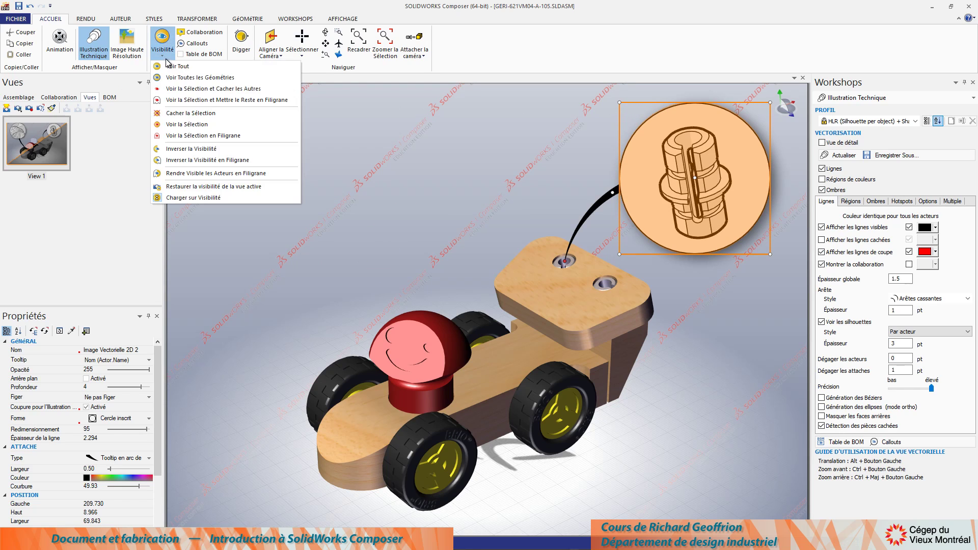
pyautogui.click(186, 113)
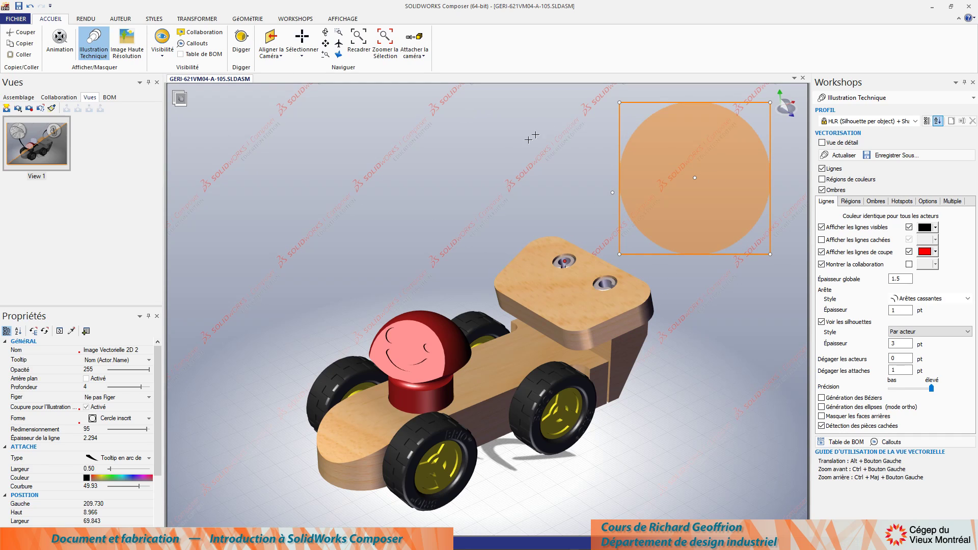
pyautogui.click(501, 152)
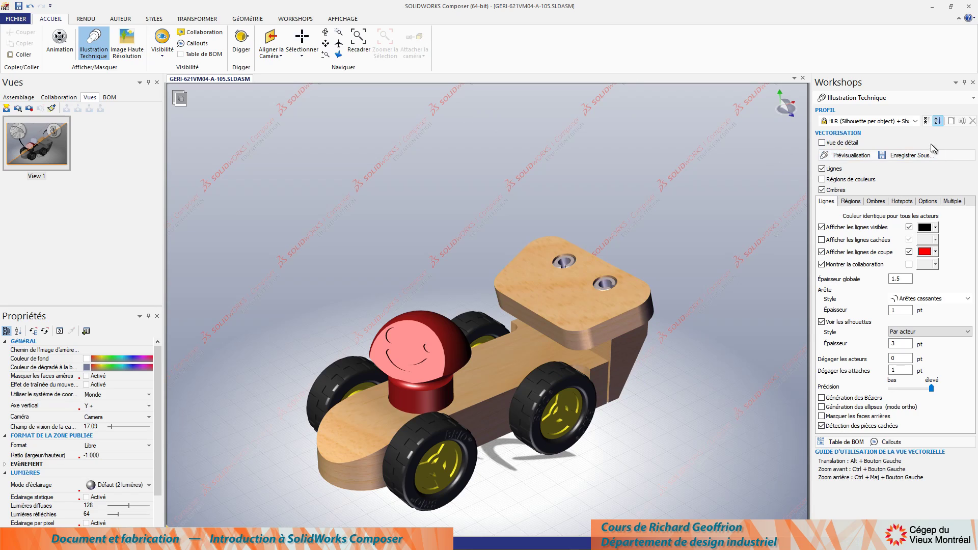
# Use the high-resolution image workshop to save the toy car view as a PNG file named "Image" in the otof1 folder
pyautogui.click(877, 98)
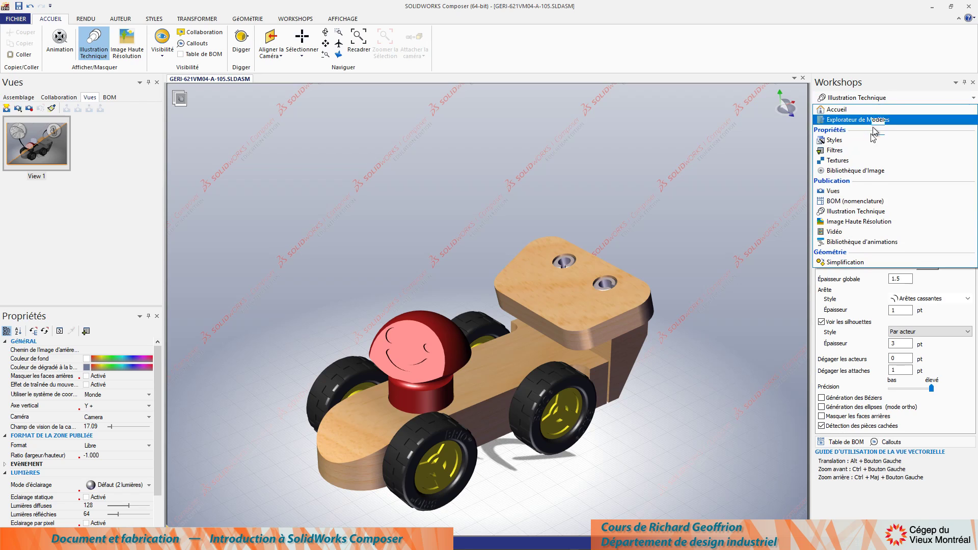
pyautogui.click(866, 222)
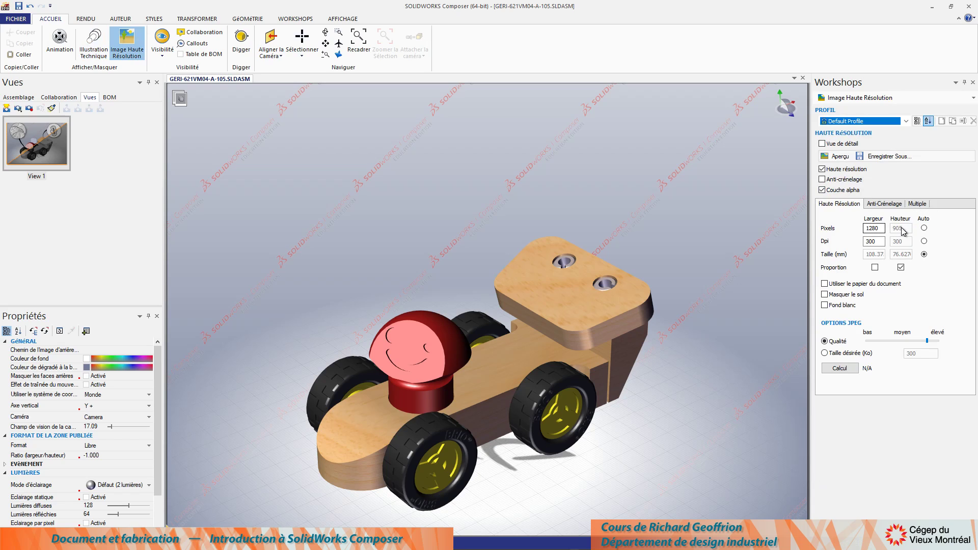
pyautogui.click(876, 242)
pyautogui.click(876, 157)
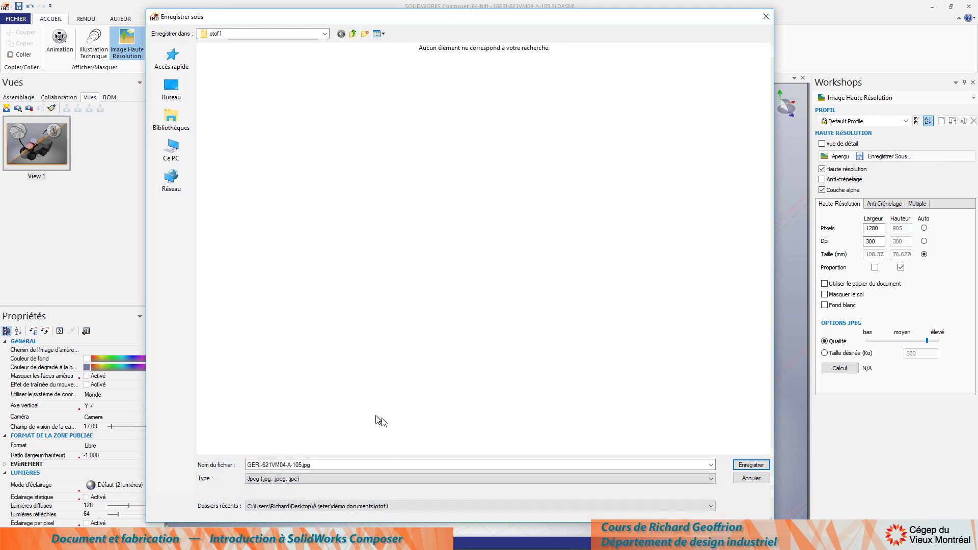
pyautogui.click(322, 479)
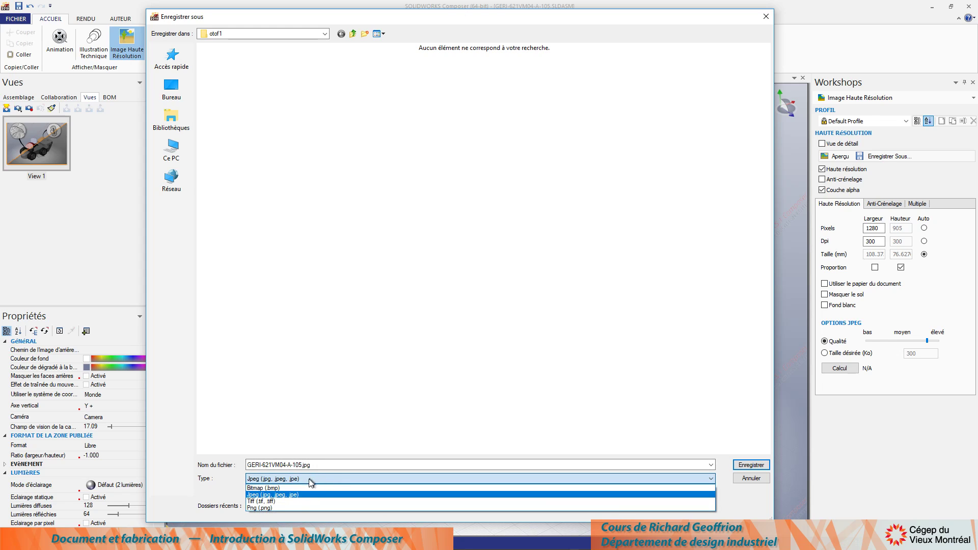
pyautogui.click(282, 508)
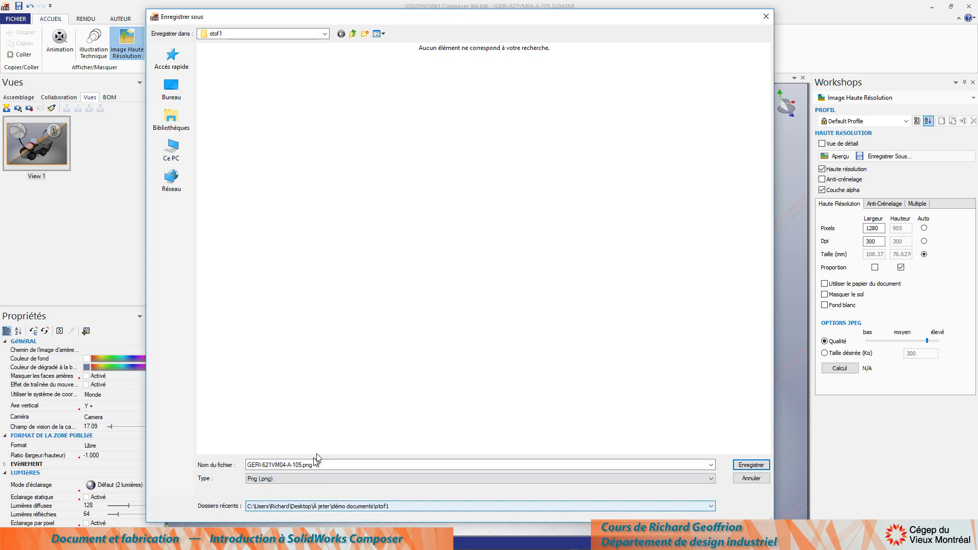
pyautogui.doubleClick(291, 465)
pyautogui.moveTo(305, 465); pyautogui.dragTo(248, 465)
pyautogui.press('Delete')
pyautogui.press('Delete')
pyautogui.write('Image')
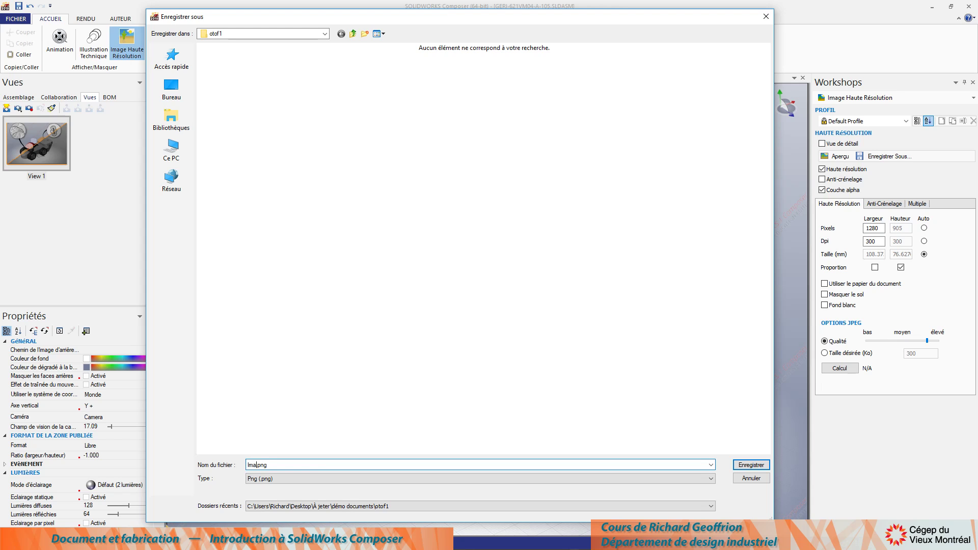
pyautogui.press('Return')
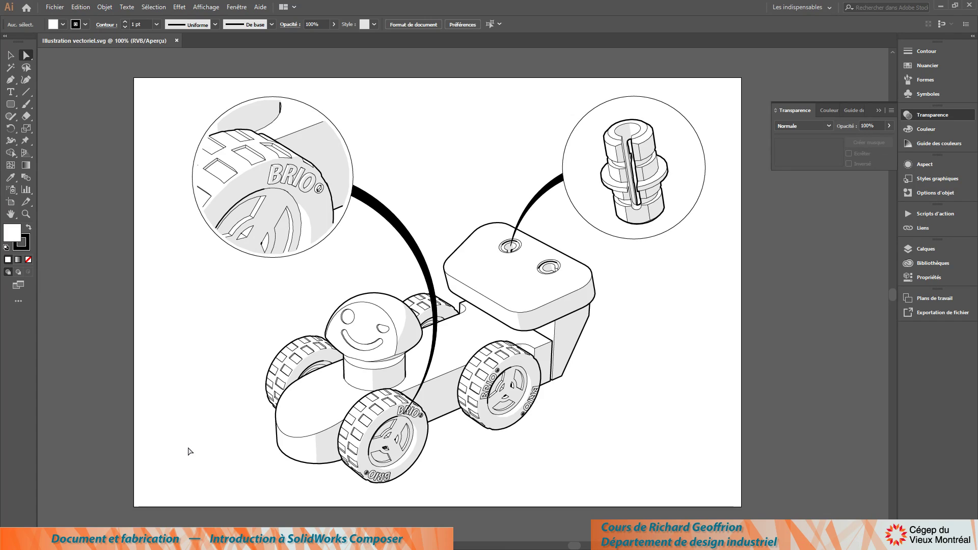
# Switch to Illustrator and place Image.png beside the line-drawn car's front, at about 108 by 77 mm
pyautogui.click(55, 8)
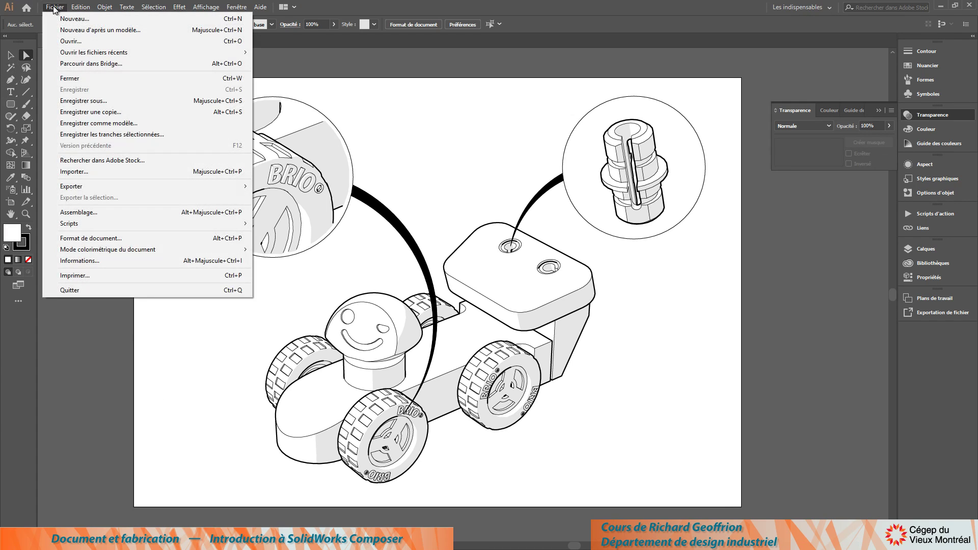
pyautogui.click(82, 171)
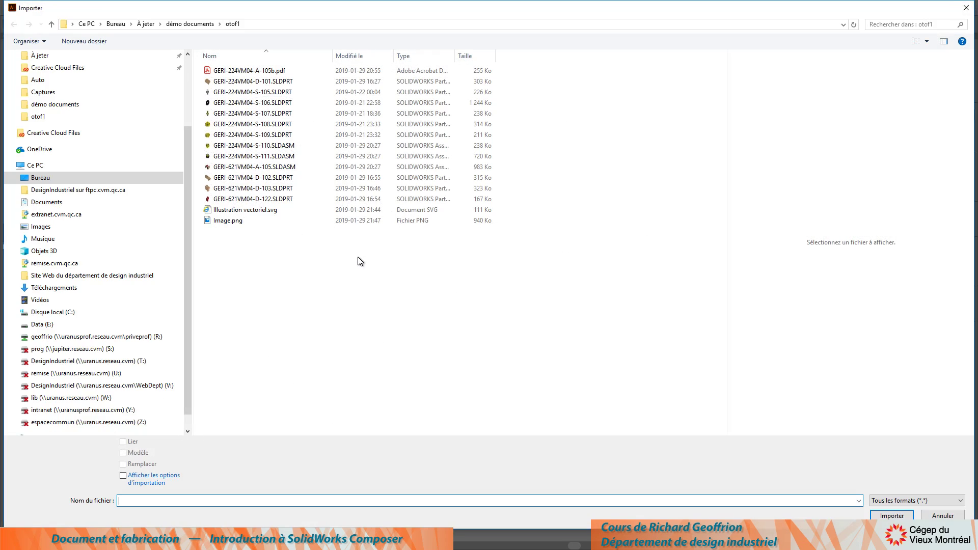
pyautogui.doubleClick(221, 222)
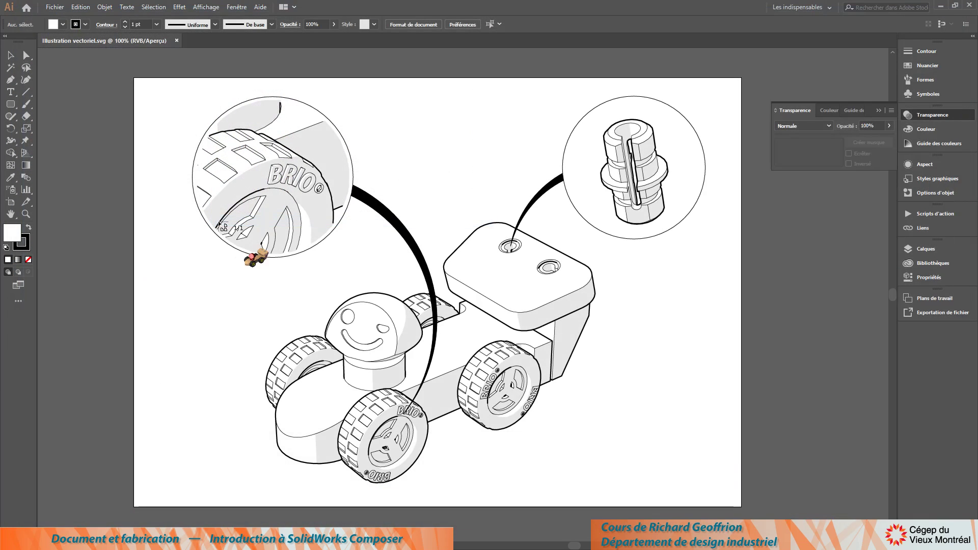
pyautogui.moveTo(146, 243); pyautogui.dragTo(368, 399)
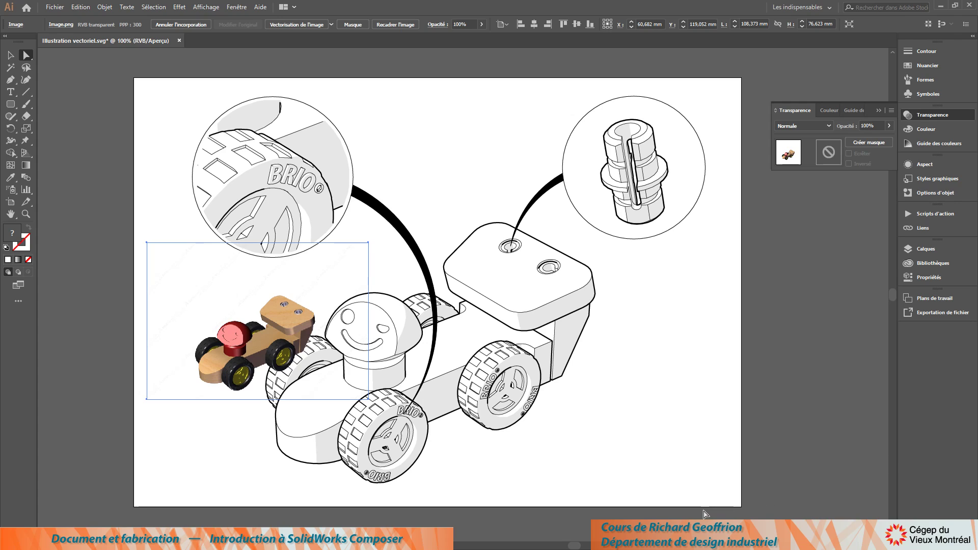
# Move the placed car image to about X 73 mm, Y 139 mm, and inspect its transparent background over the line drawing
pyautogui.click(8, 54)
pyautogui.moveTo(167, 247); pyautogui.dragTo(222, 302)
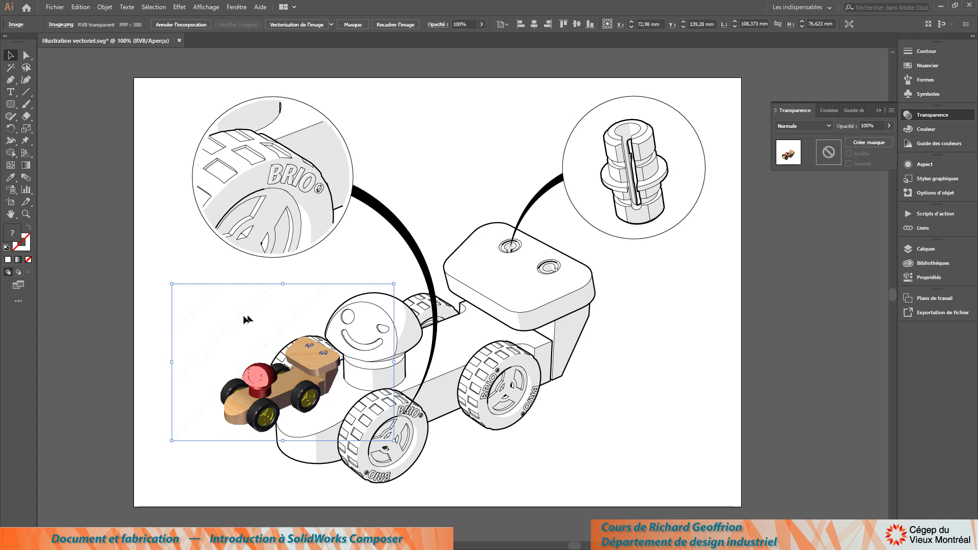
pyautogui.hotkey('ctrl', '+')
pyautogui.hotkey('ctrl', '+')
pyautogui.hotkey('ctrl', '+')
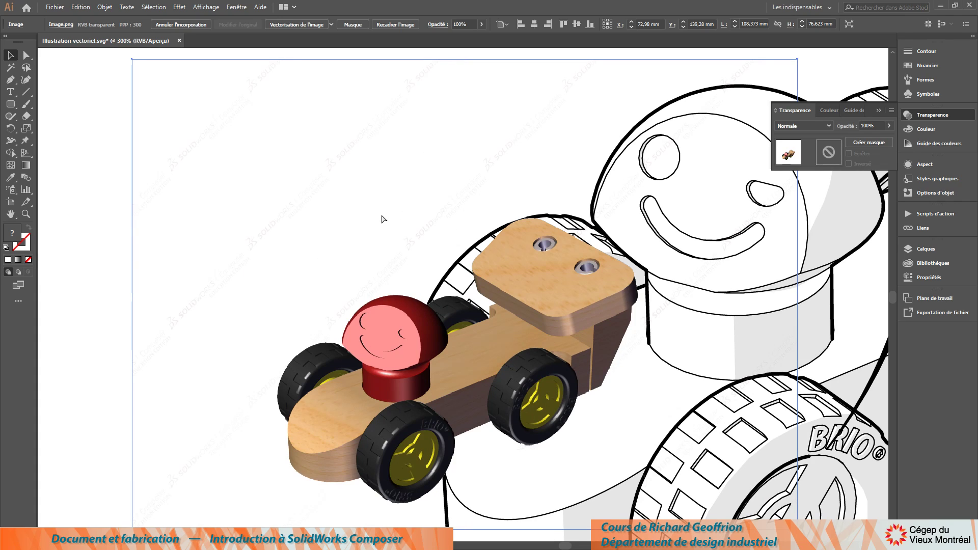
# Move the placed car image to about X 87 mm, Y 141 mm, and place it behind the line drawing
pyautogui.hotkey('ctrl', '-')
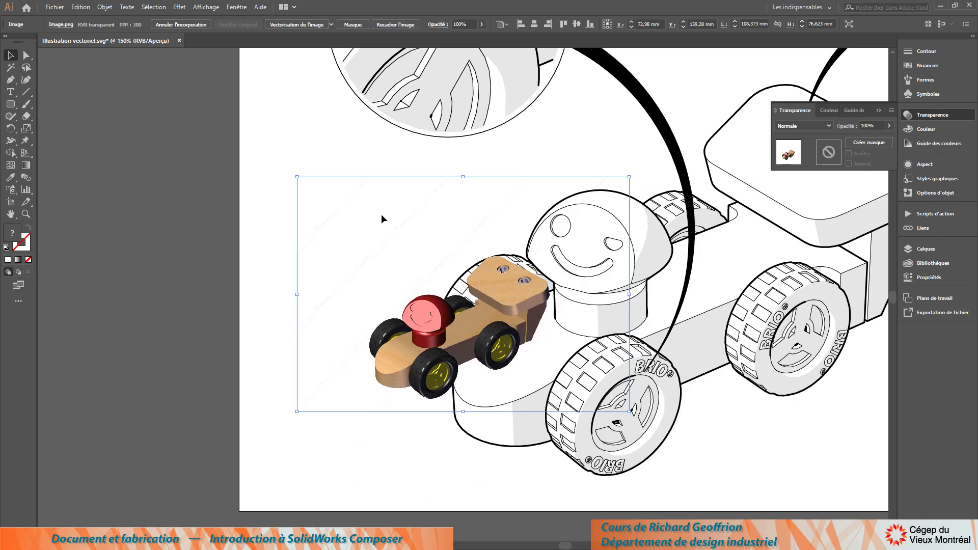
pyautogui.moveTo(340, 177); pyautogui.dragTo(382, 181)
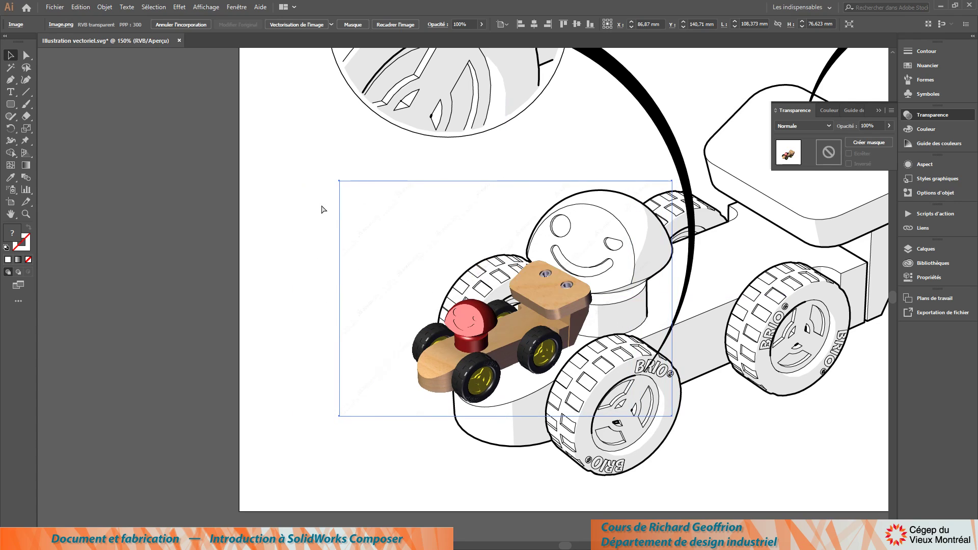
pyautogui.press('Delete')
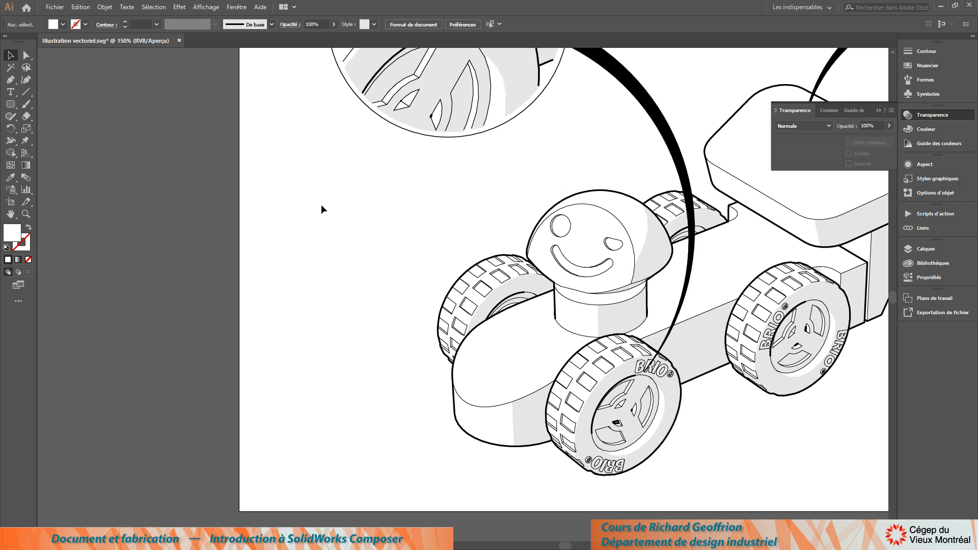
pyautogui.click(322, 209)
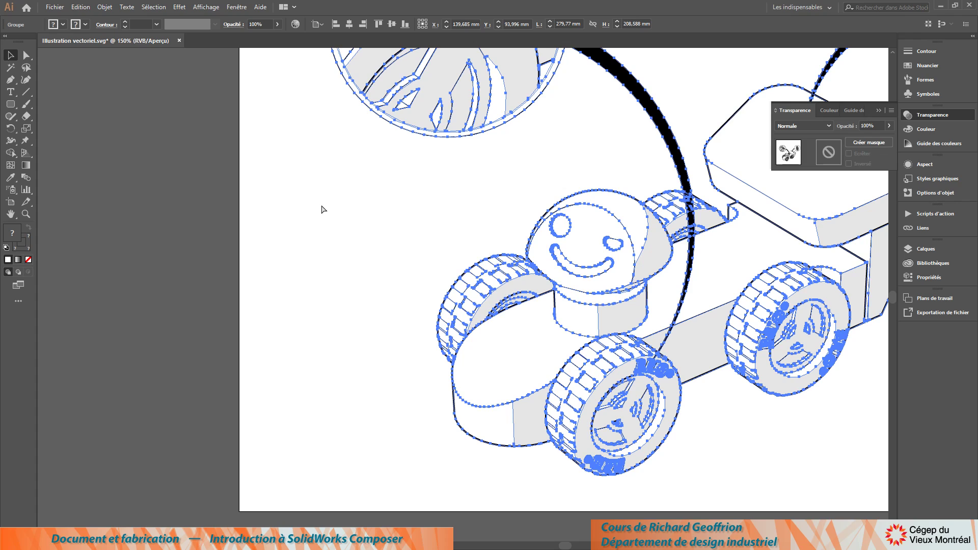
pyautogui.hotkey('ctrl', 'z')
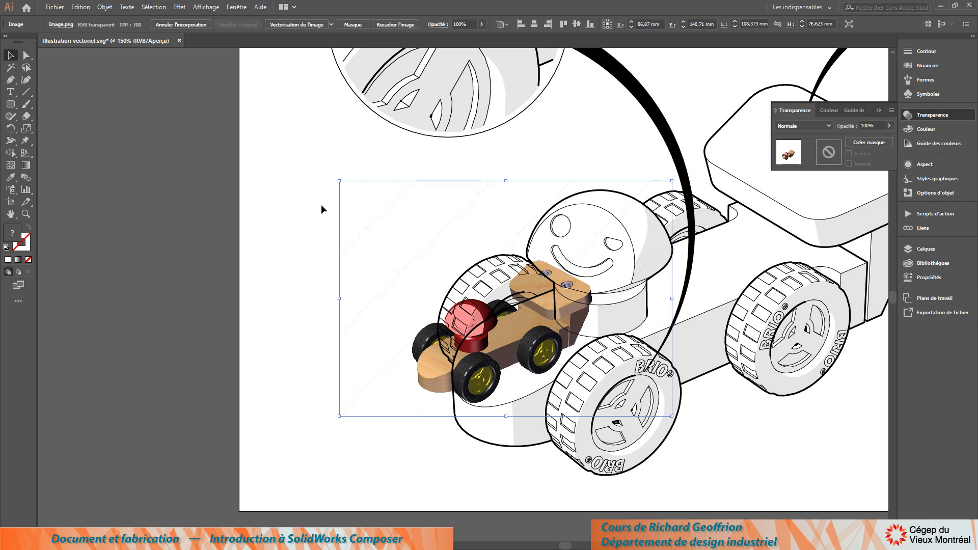
# Try the colour image at different spots behind the line drawing, leaving it at about X 76 mm, Y 133 mm
pyautogui.click(338, 148)
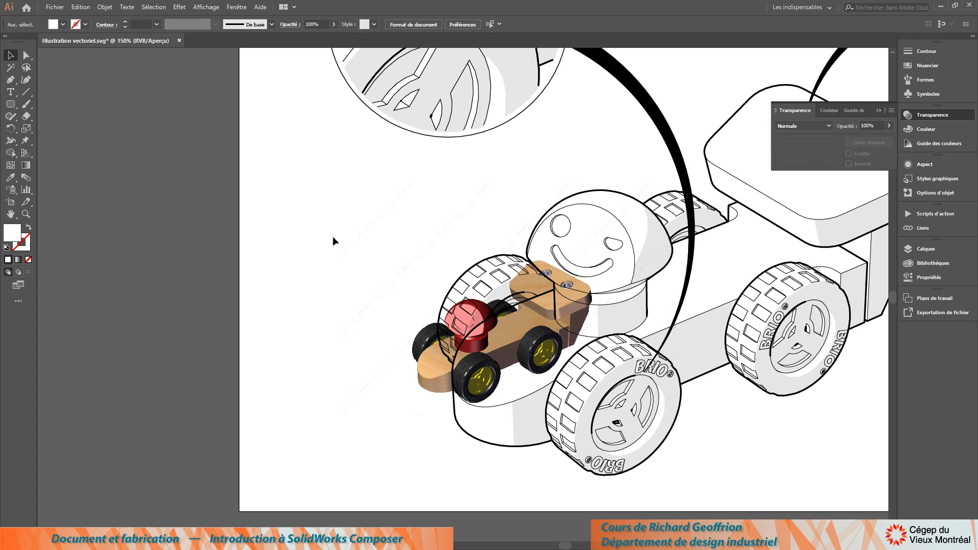
pyautogui.moveTo(341, 244); pyautogui.dragTo(377, 336)
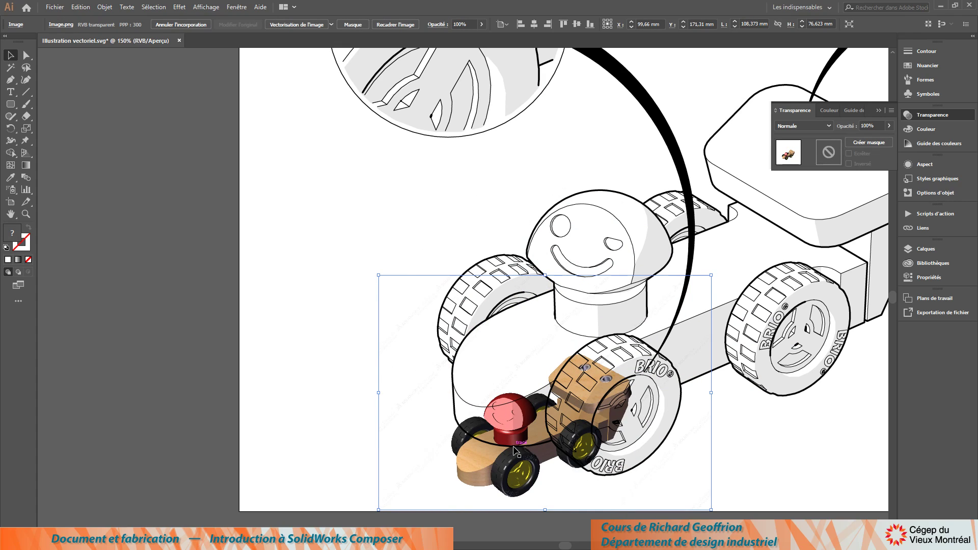
pyautogui.moveTo(374, 314); pyautogui.dragTo(303, 197)
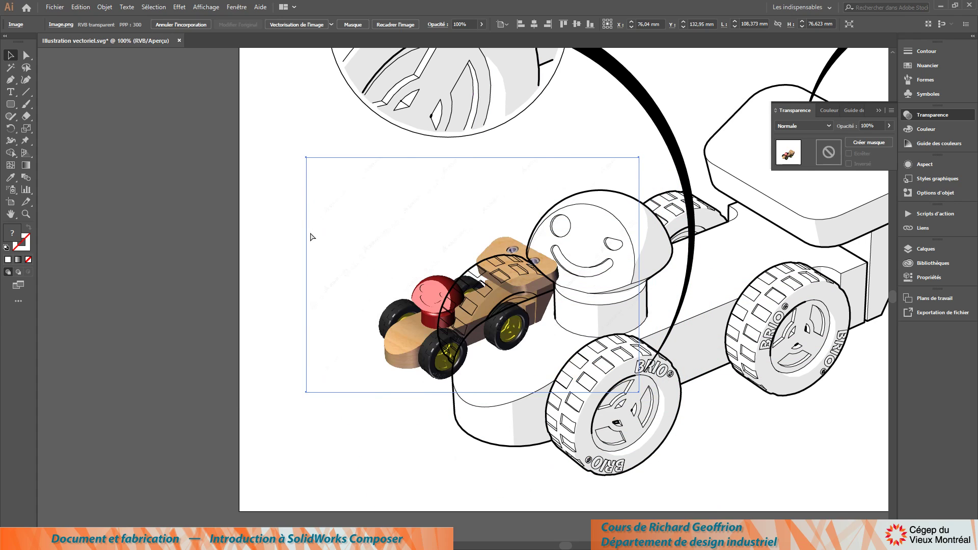
# Scale the car image uniformly to 150% and repeat the same enlargement once more
pyautogui.hotkey('ctrl', '-')
pyautogui.hotkey('ctrl', '-')
pyautogui.hotkey('ctrl', '-')
pyautogui.moveTo(440, 268); pyautogui.dragTo(340, 314)
pyautogui.hotkey('ctrl', '+')
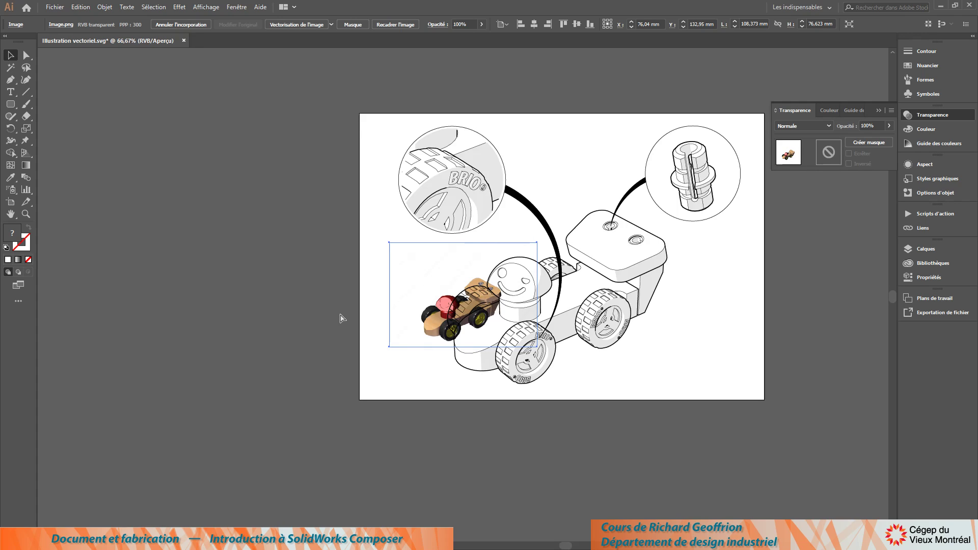
pyautogui.hotkey('ctrl', '-')
pyautogui.hotkey('ctrl', '+')
pyautogui.hotkey('ctrl', '+')
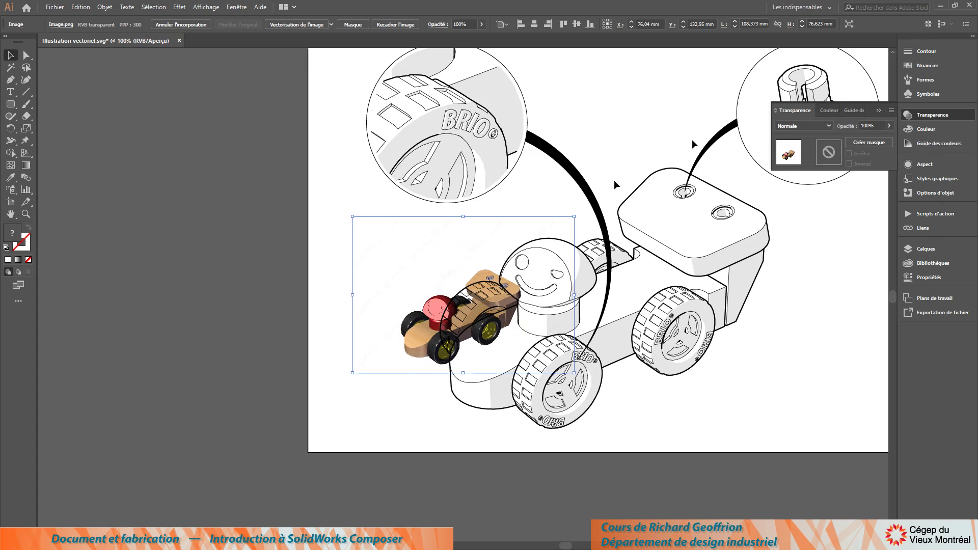
pyautogui.click(880, 115)
pyautogui.moveTo(596, 289); pyautogui.dragTo(464, 363)
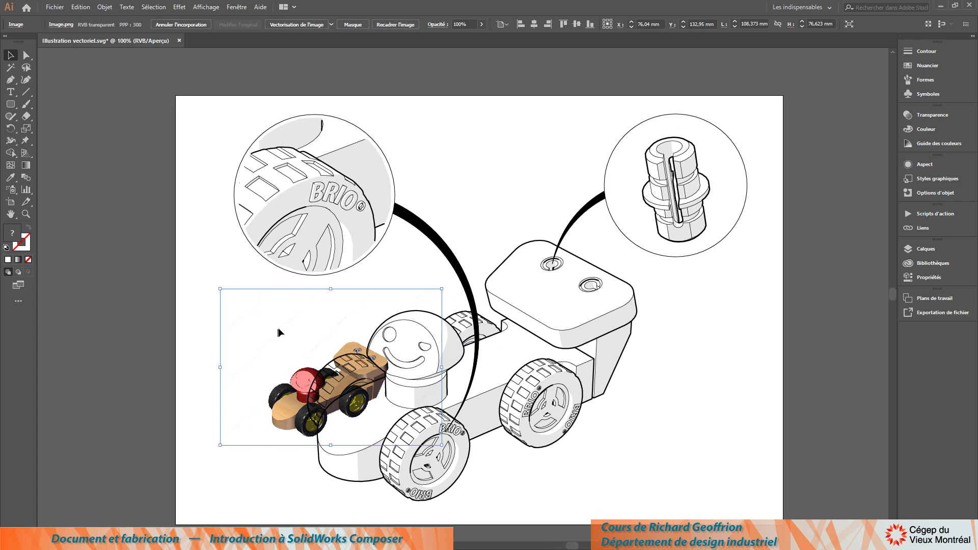
pyautogui.press('s')
pyautogui.press('Return')
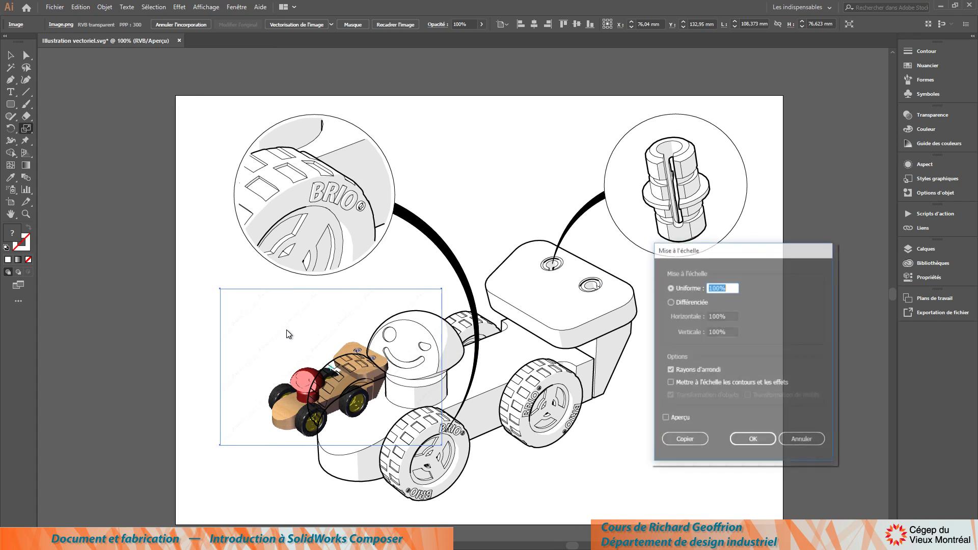
pyautogui.write('150')
pyautogui.press('Return')
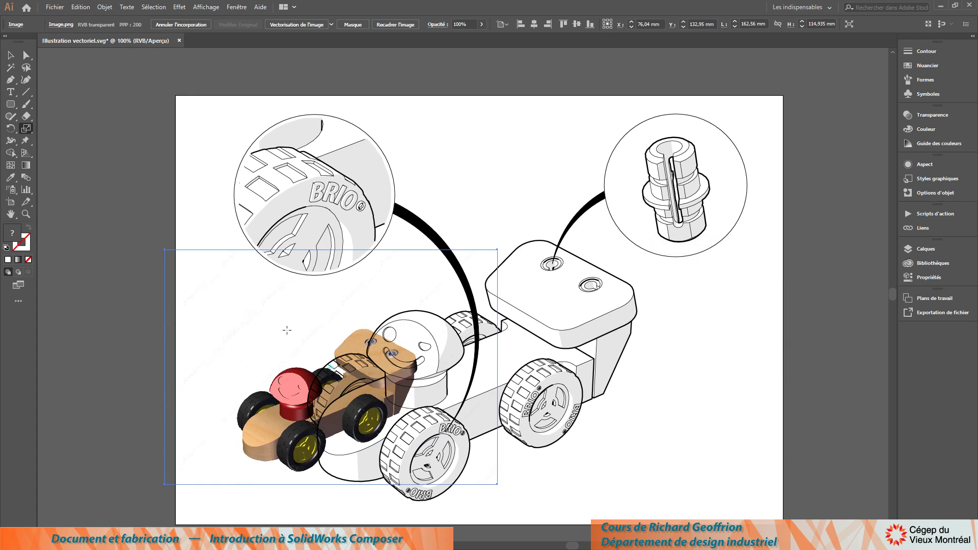
pyautogui.hotkey('ctrl', 'd')
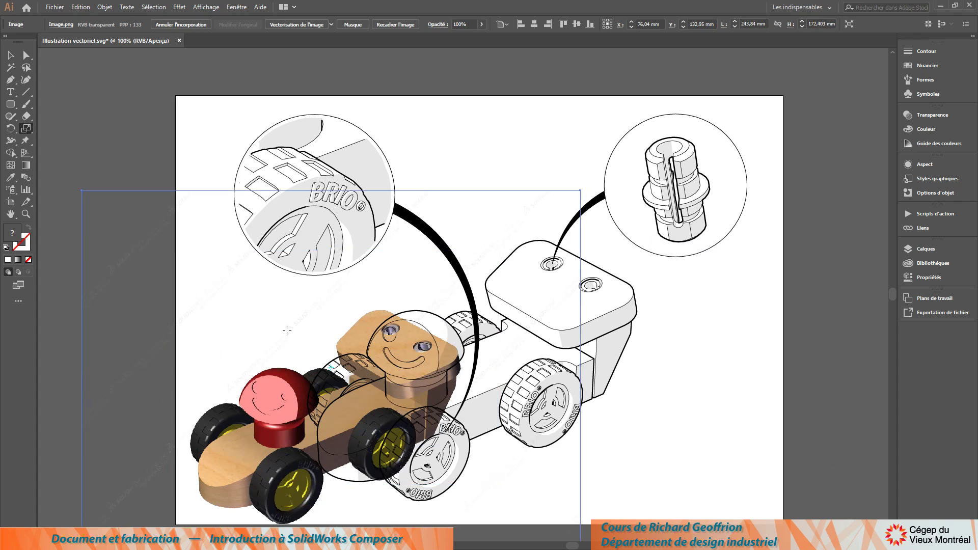
# Shift the car image to about X 136 mm, Y 113 mm over the line-drawn car, and scale it uniformly to 120%
pyautogui.press('Right')
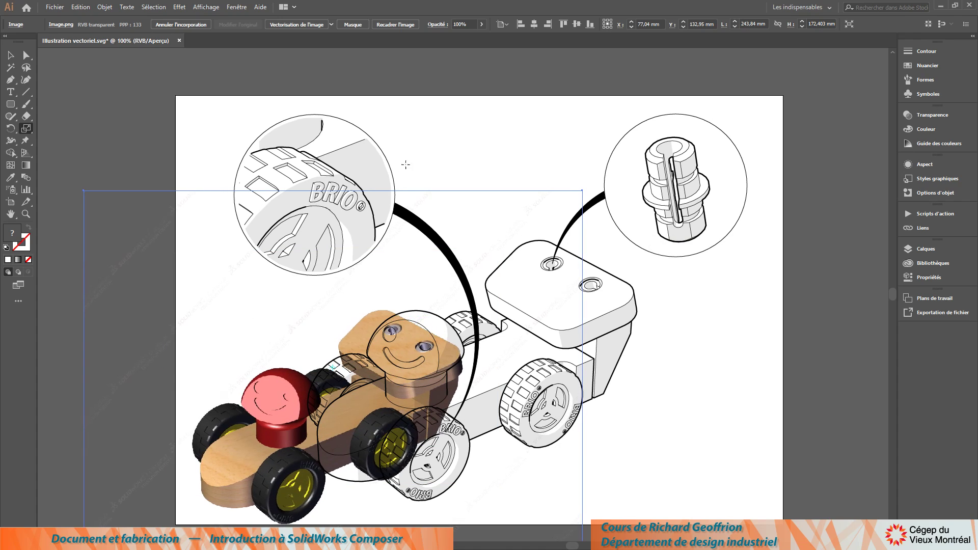
pyautogui.press('v')
pyautogui.moveTo(87, 249); pyautogui.dragTo(190, 207)
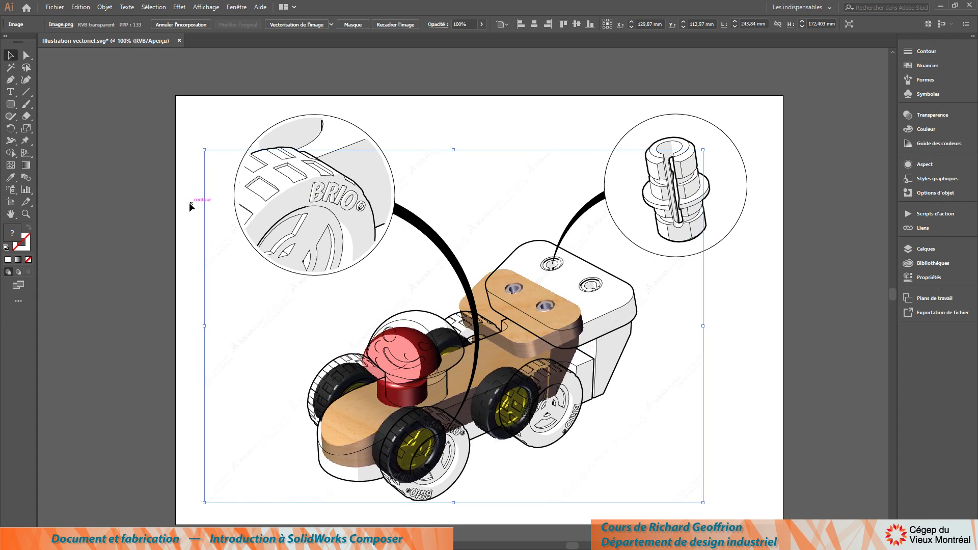
pyautogui.press('s')
pyautogui.press('Return')
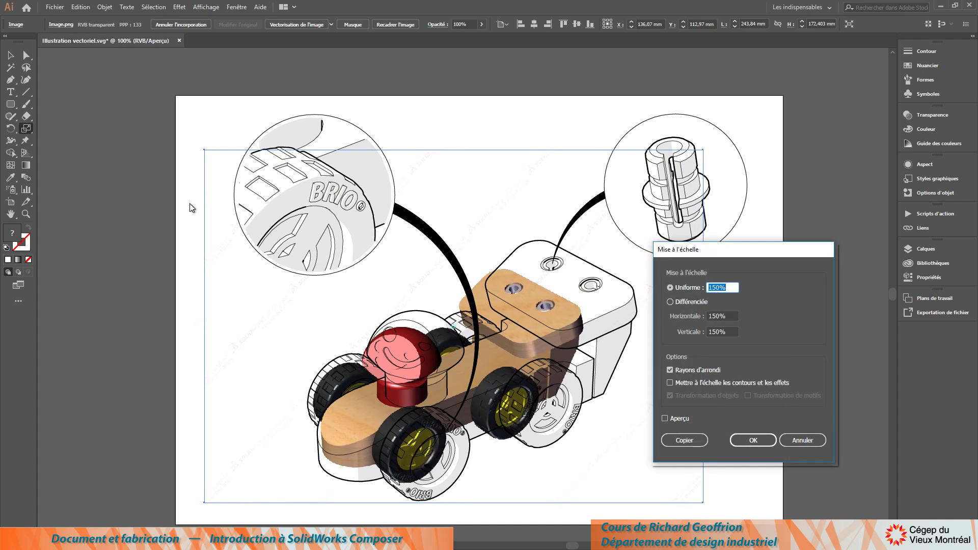
pyautogui.write('120')
pyautogui.press('Return')
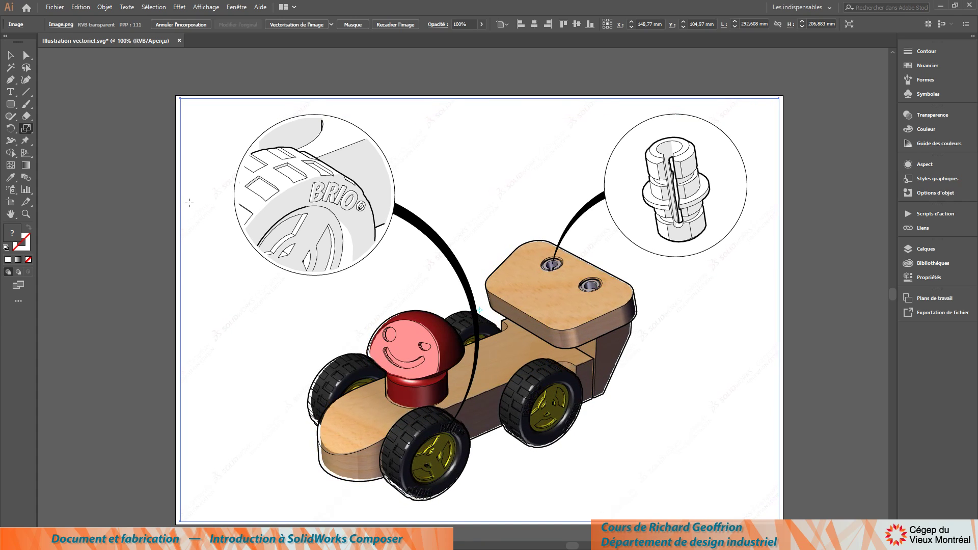
# Scale the car image uniformly to 101% and nudge it to about X 148.3 mm to follow the car's outlines
pyautogui.press('Return')
pyautogui.write('10')
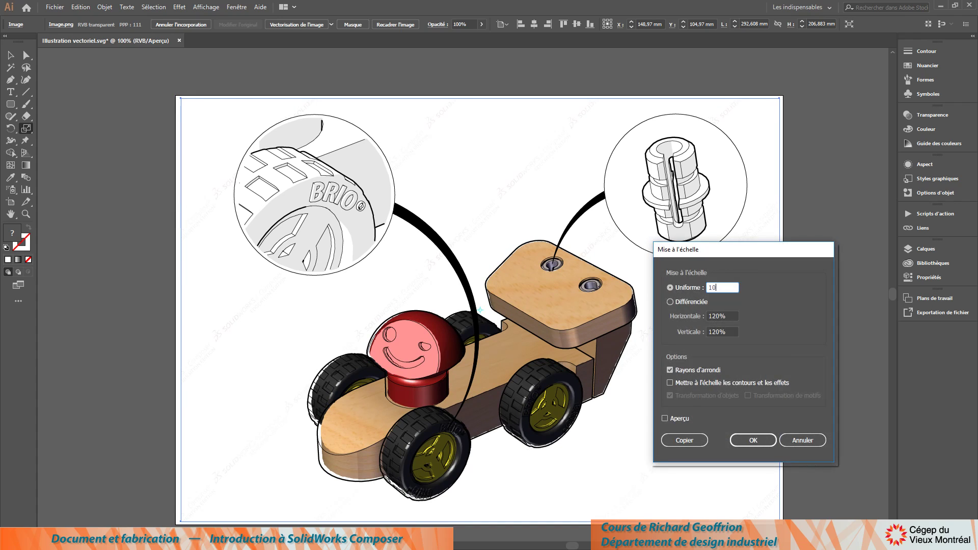
pyautogui.write('1')
pyautogui.press('Return')
pyautogui.press('Left')
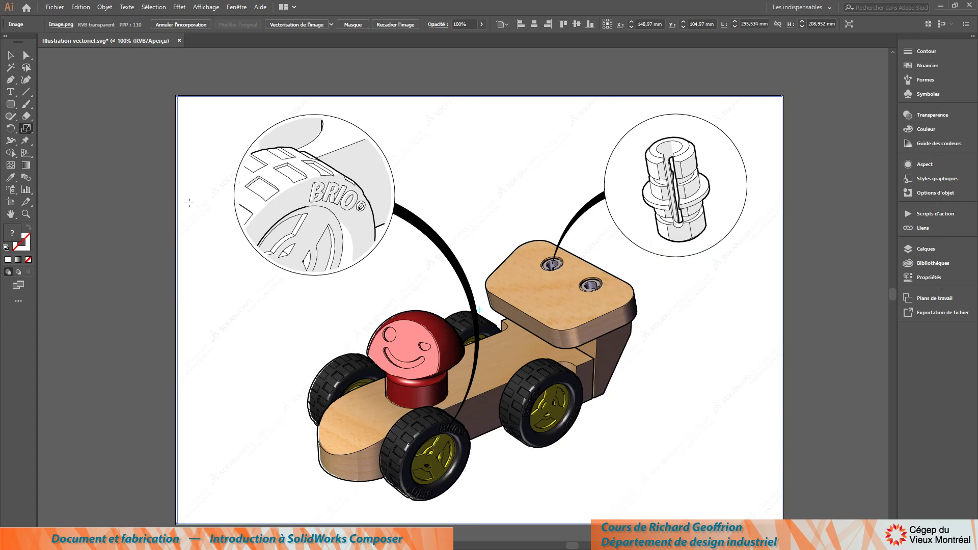
pyautogui.press('Left')
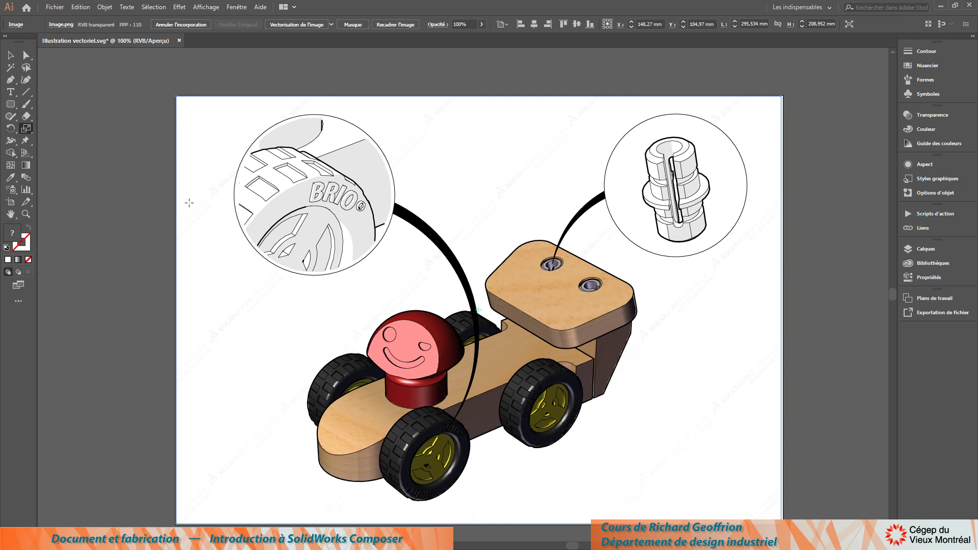
# Enlarge the car image slightly to about 297 by 210 mm and fine-tune its position to X 148.37 mm, Y 104.97 mm
pyautogui.press('Return')
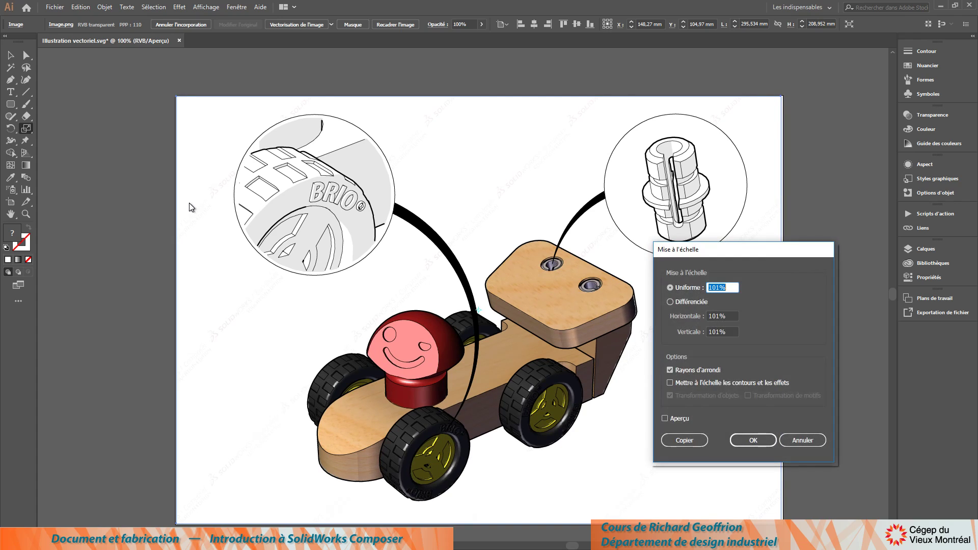
pyautogui.write('100')
pyautogui.press('Return')
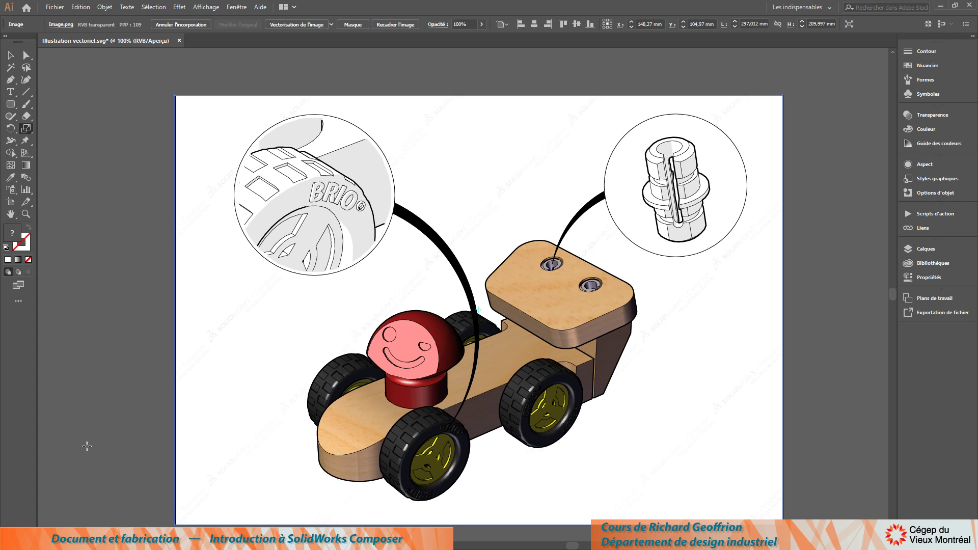
pyautogui.press('Right')
pyautogui.press('Down')
pyautogui.press('Up')
pyautogui.press('v')
# Set the car image's opacity to 25% and deselect it
pyautogui.click(929, 116)
pyautogui.click(889, 126)
pyautogui.moveTo(886, 140); pyautogui.dragTo(860, 148)
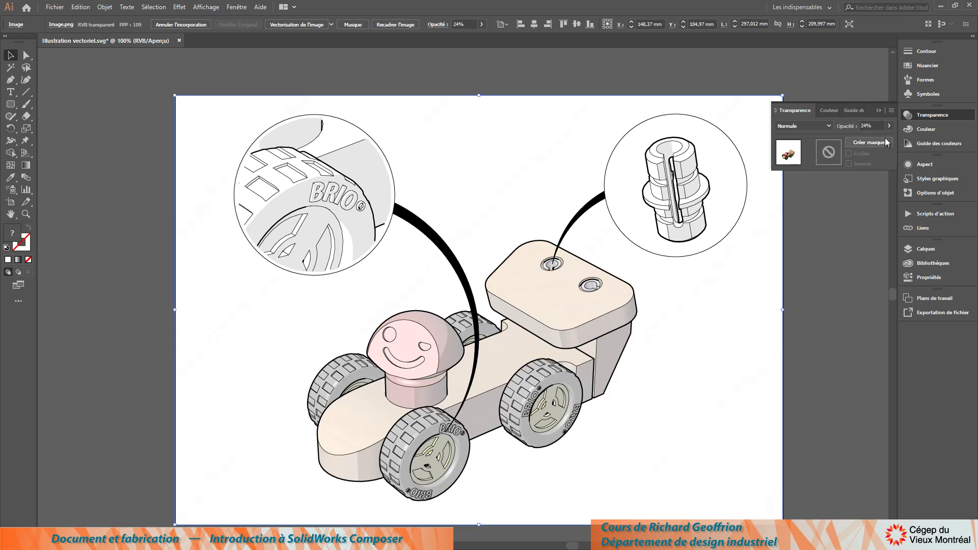
pyautogui.click(864, 126)
pyautogui.write('25')
pyautogui.press('Return')
pyautogui.click(25, 56)
pyautogui.click(92, 161)
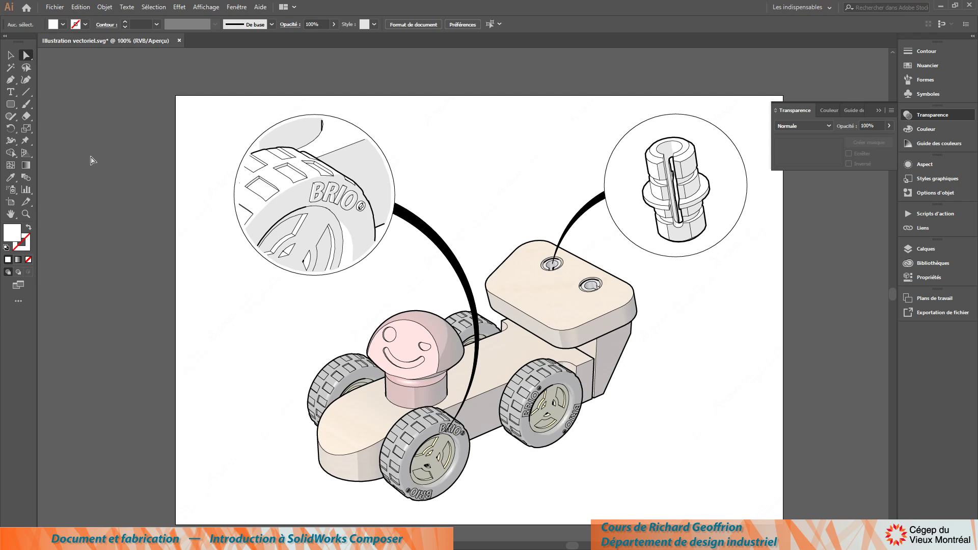
# Try moving the wheel detail circle with its connector arc separately from the car, and undo the move
pyautogui.press('v')
pyautogui.moveTo(119, 304); pyautogui.dragTo(190, 334)
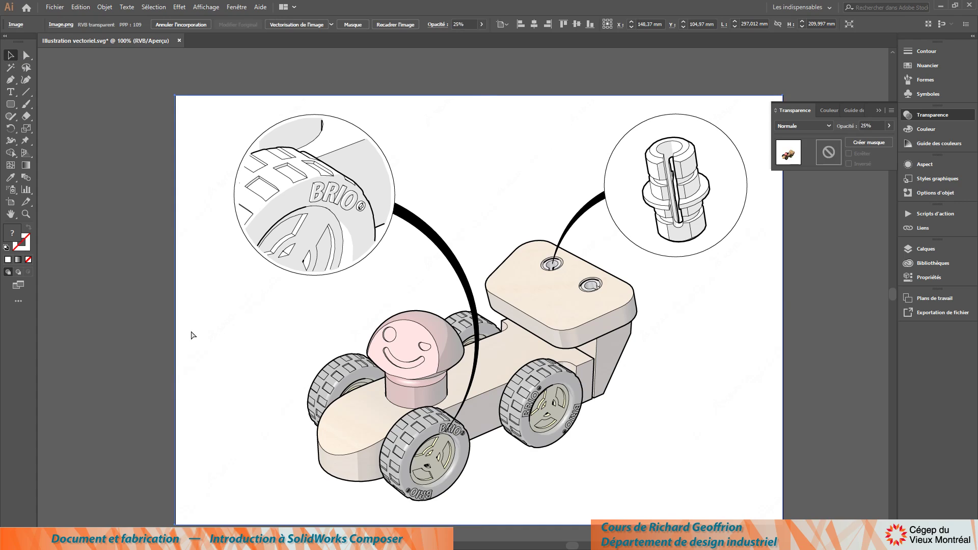
pyautogui.hotkey('ctrl', 'shift', 'a')
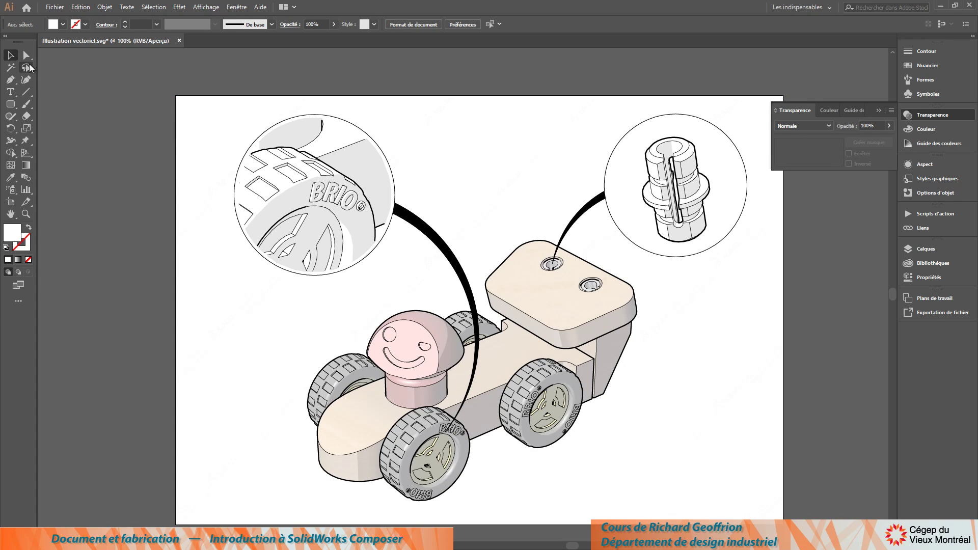
pyautogui.press('a')
pyautogui.moveTo(206, 84); pyautogui.dragTo(403, 298)
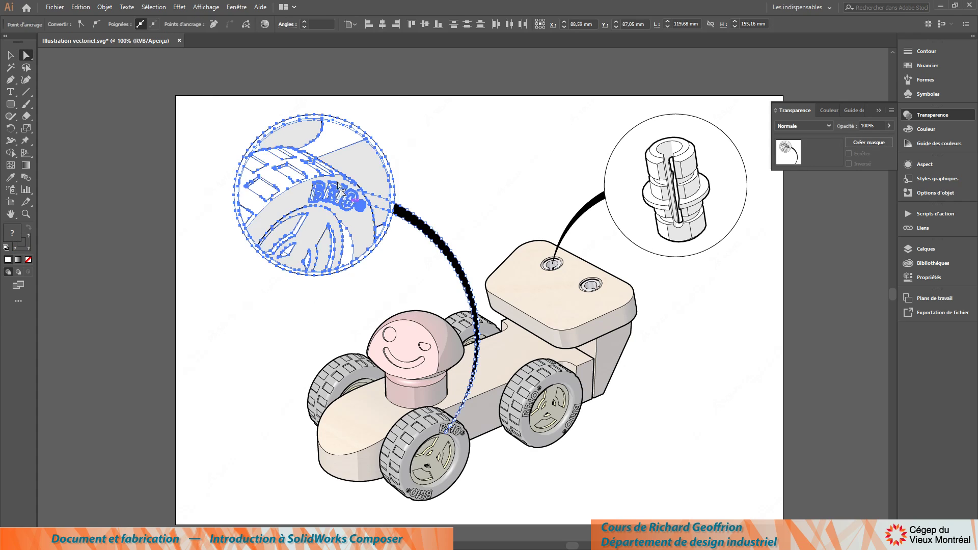
pyautogui.moveTo(323, 199); pyautogui.dragTo(220, 264)
pyautogui.hotkey('ctrl', 'z')
pyautogui.hotkey('ctrl', 'z')
pyautogui.click(619, 466)
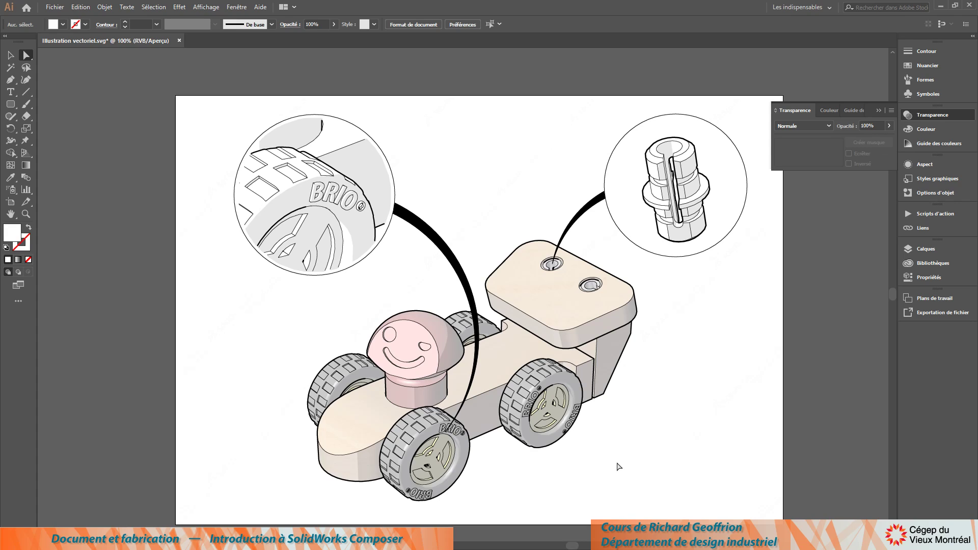
# Display the combined toy car illustration in presentation mode
pyautogui.hotkey('ctrl', '+')
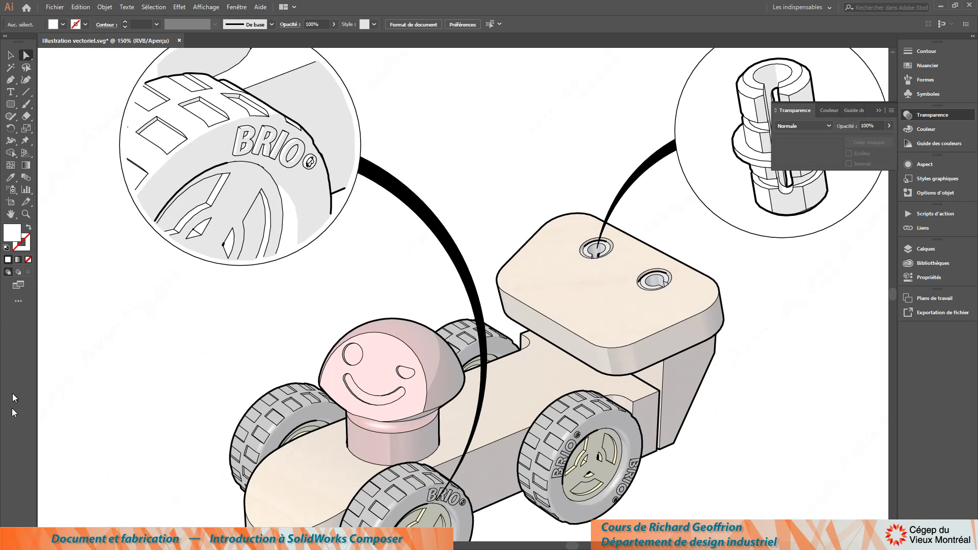
pyautogui.click(18, 285)
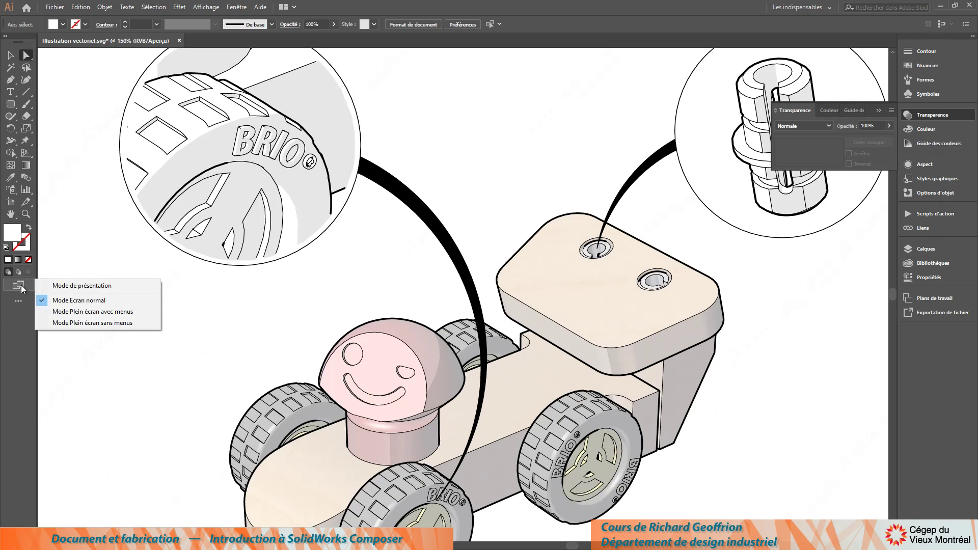
pyautogui.click(75, 286)
pyautogui.click(75, 288)
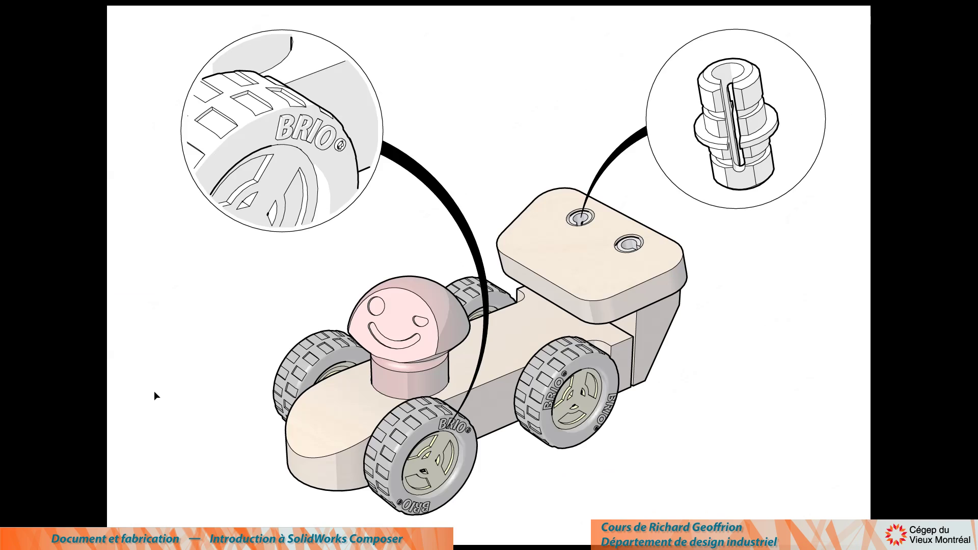